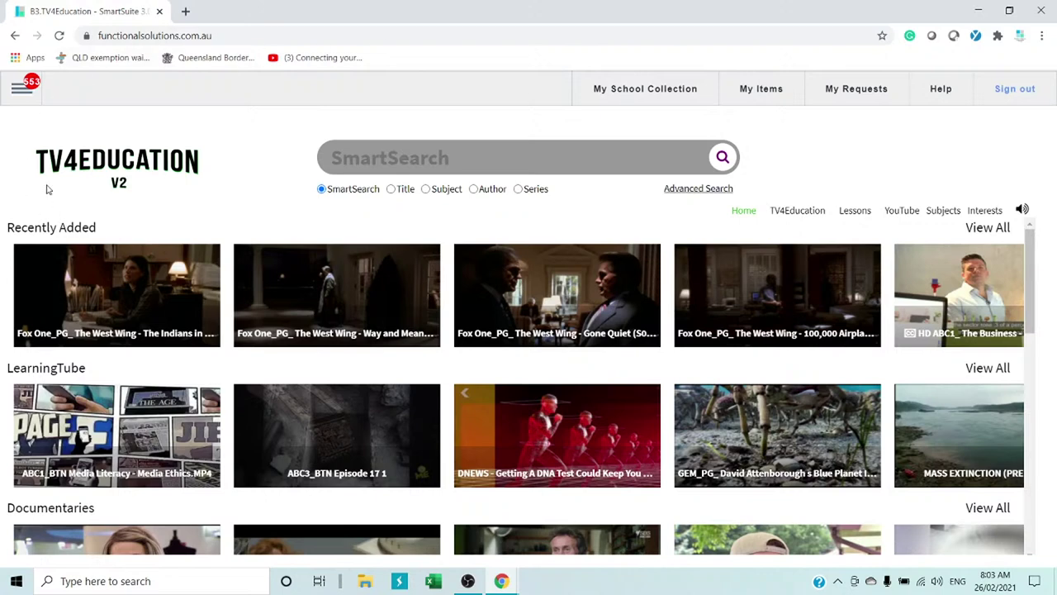
Browse the home page carousels, then advance Recently Added to show dirtgirlworld Tools and Ridley Scott
mouse_move(3, 427)
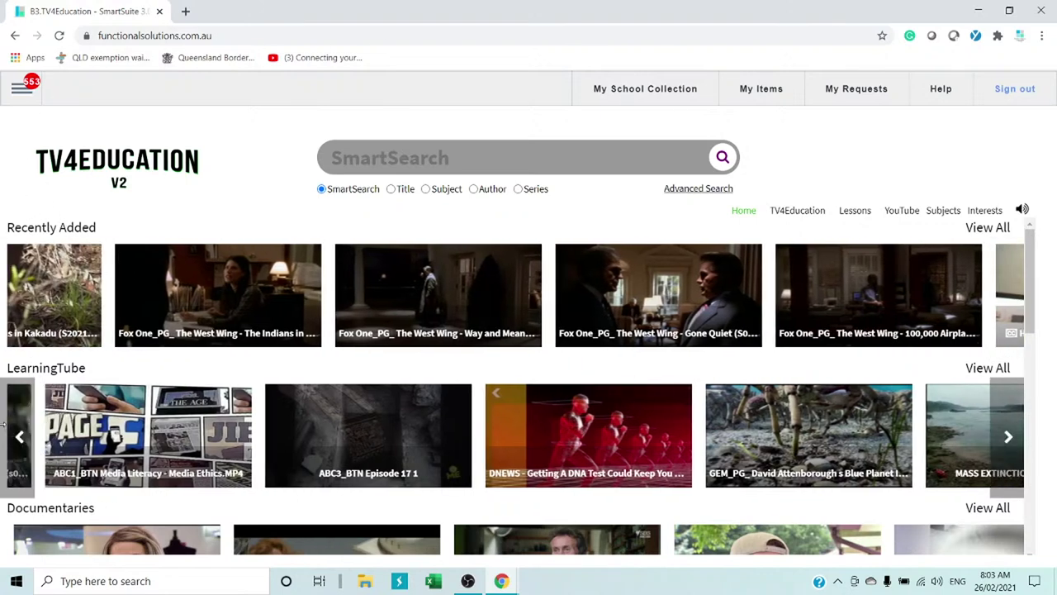
mouse_move(13, 541)
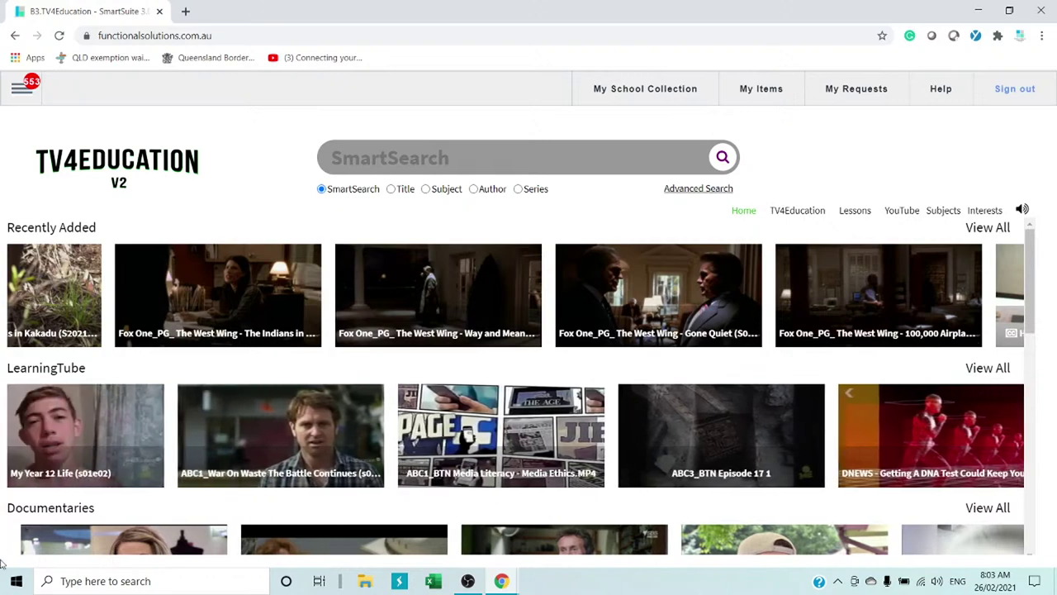
scroll(15, 543, "down", 1)
scroll(15, 543, "down", 3)
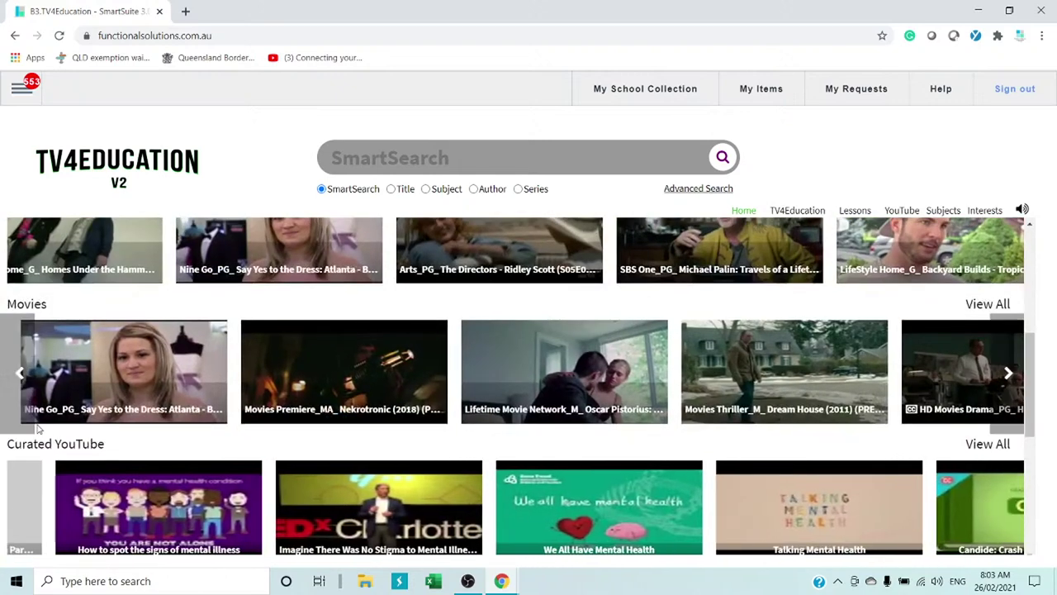
mouse_move(124, 371)
scroll(36, 404, "down", 3)
mouse_move(37, 403)
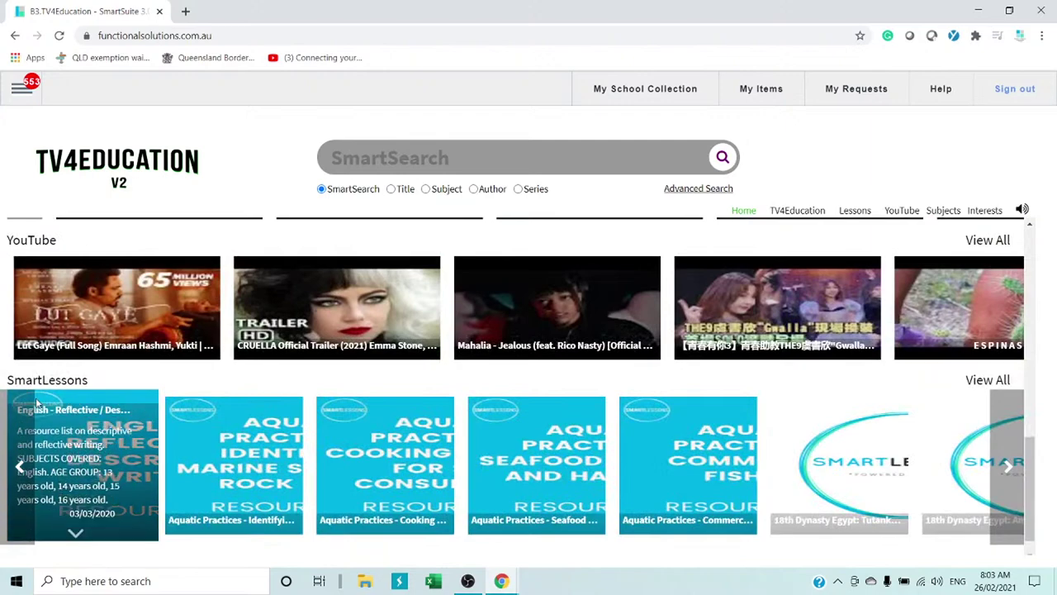
scroll(37, 403, "up", 3)
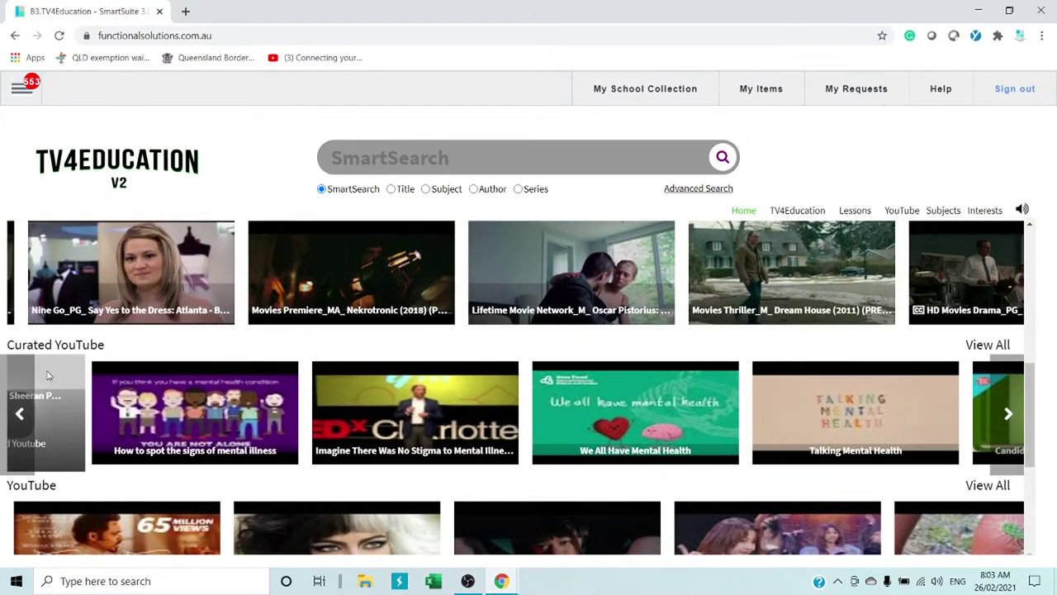
scroll(47, 376, "down", 3)
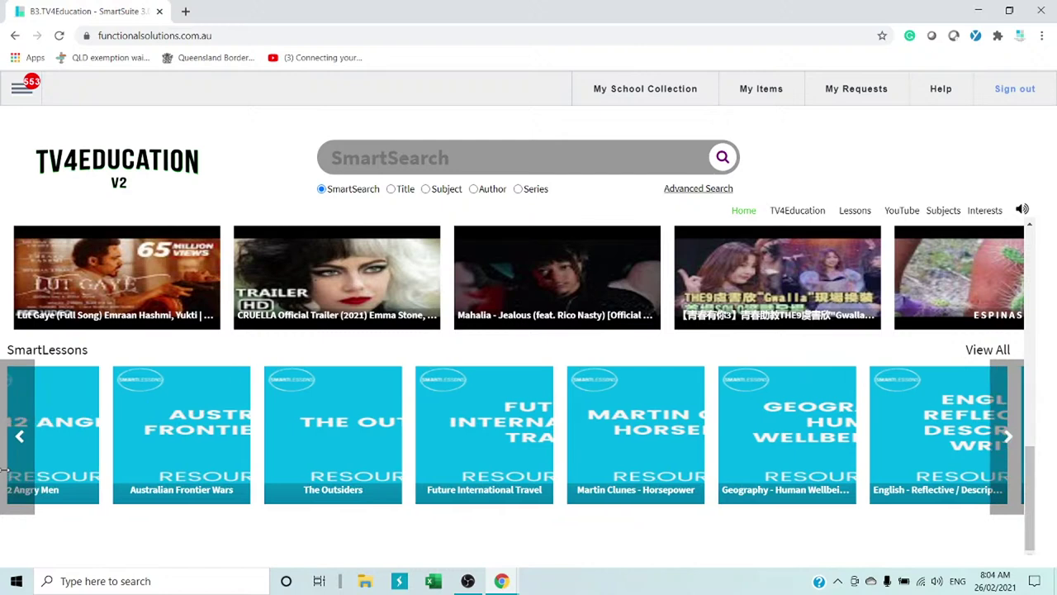
mouse_move(5, 470)
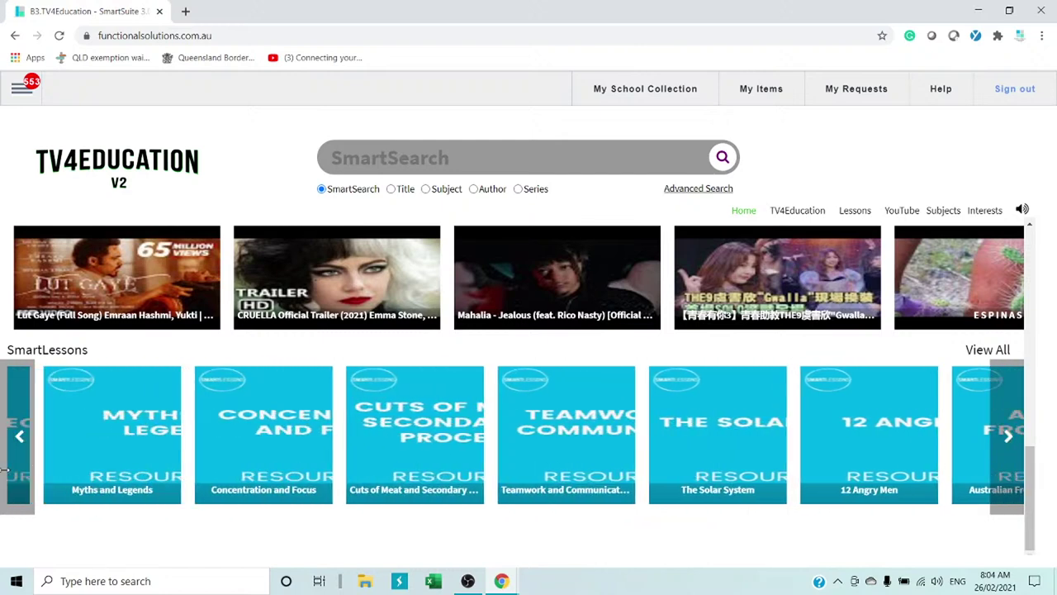
scroll(4, 469, "up", 4)
scroll(4, 470, "up", 5)
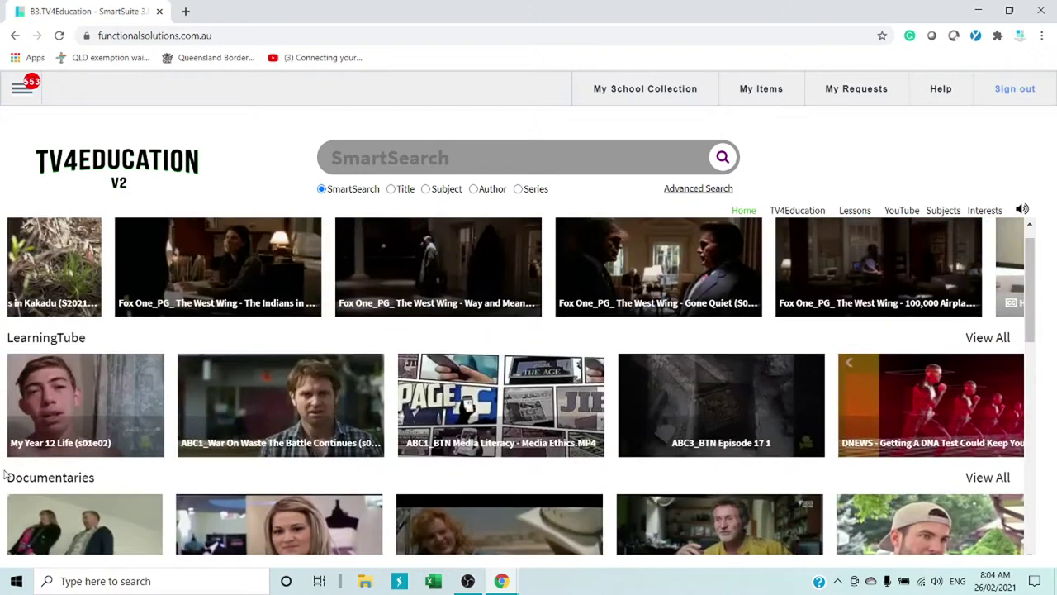
mouse_move(16, 521)
scroll(27, 521, "down", 1)
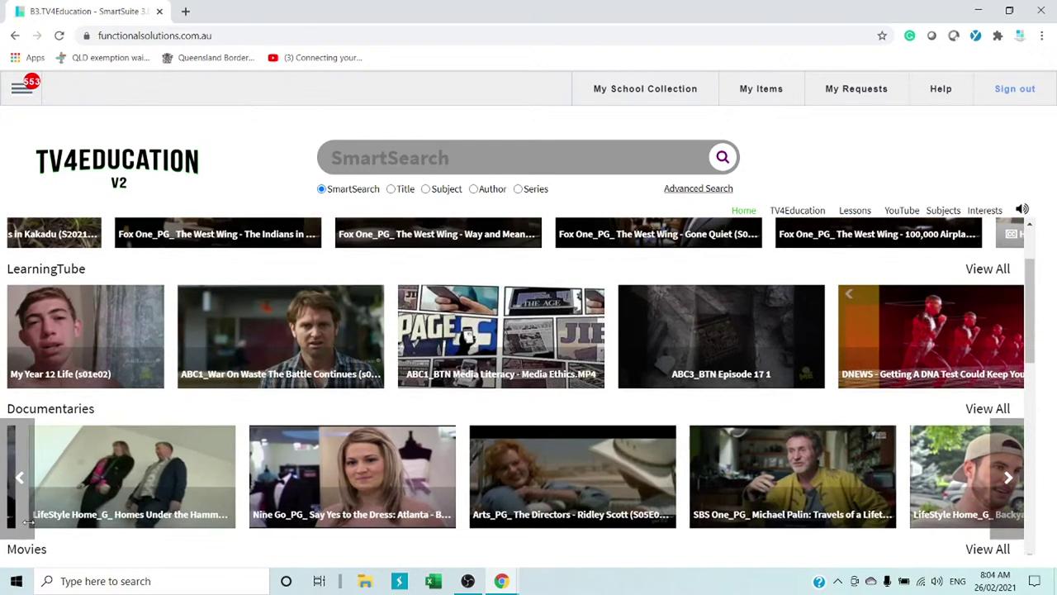
mouse_move(5, 324)
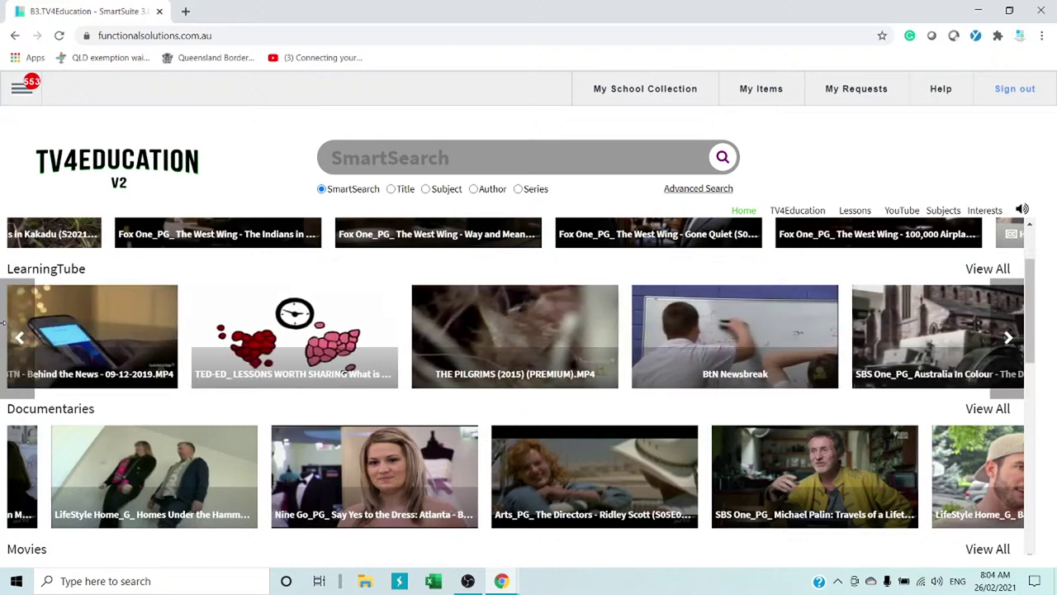
mouse_move(322, 354)
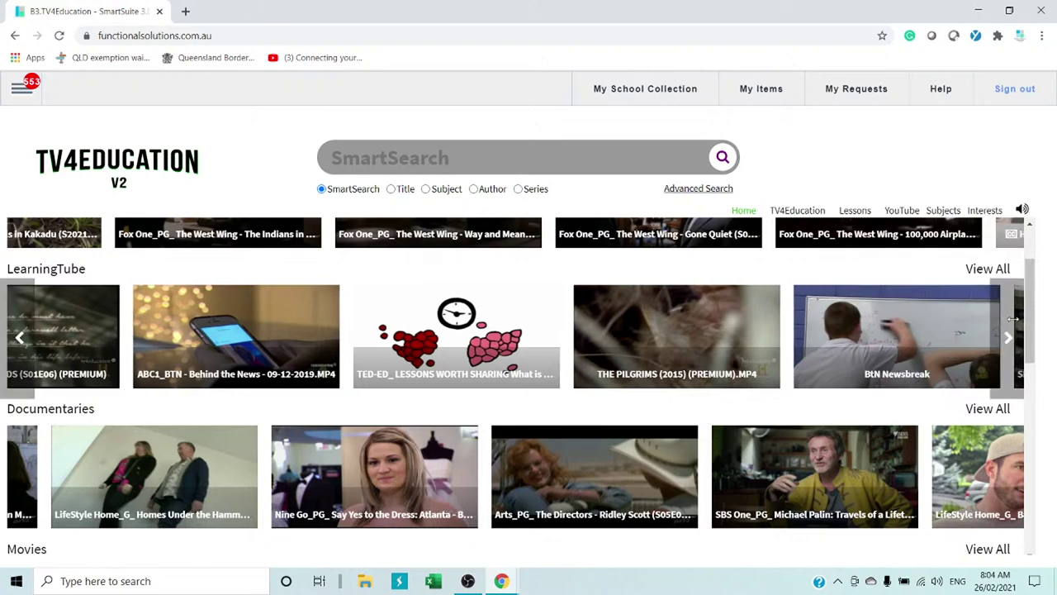
scroll(1035, 261, "up", 2)
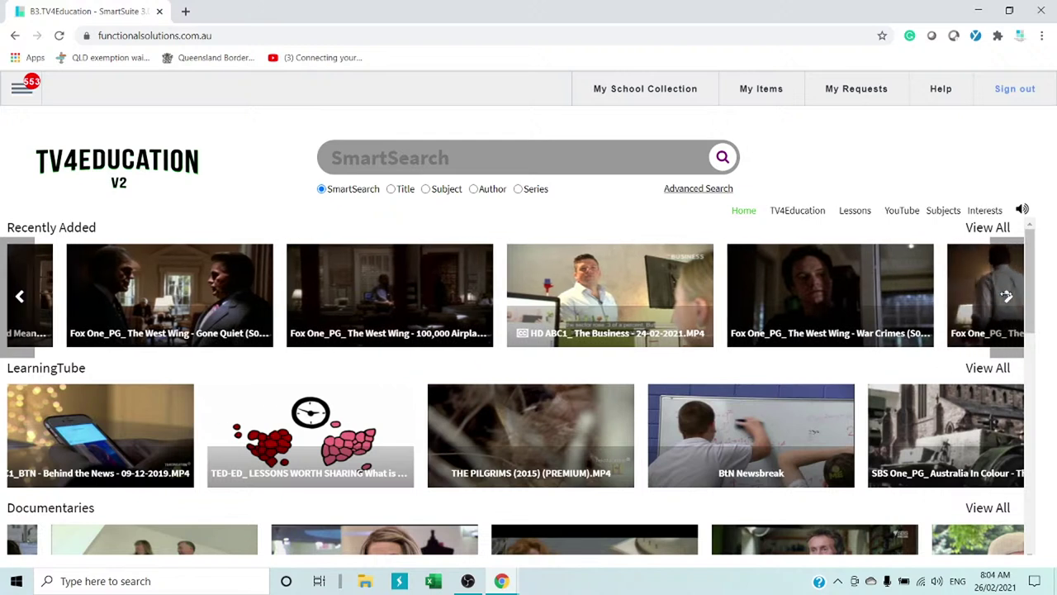
left_click(1007, 296)
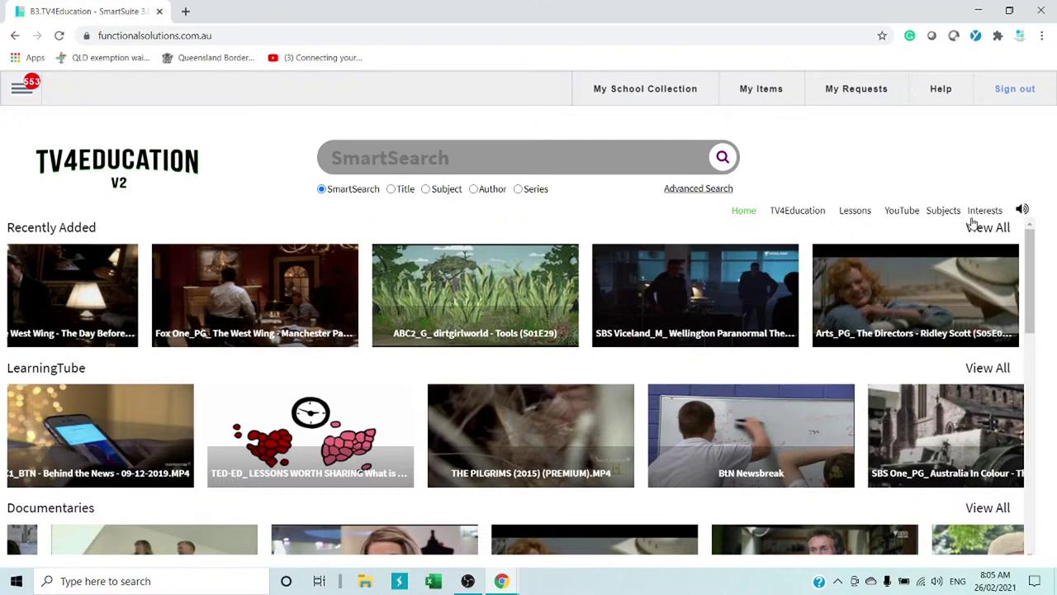
Play the ABC2 dirtgirlworld – Tools (S01E29) episode from the Recently Added row
mouse_move(967, 248)
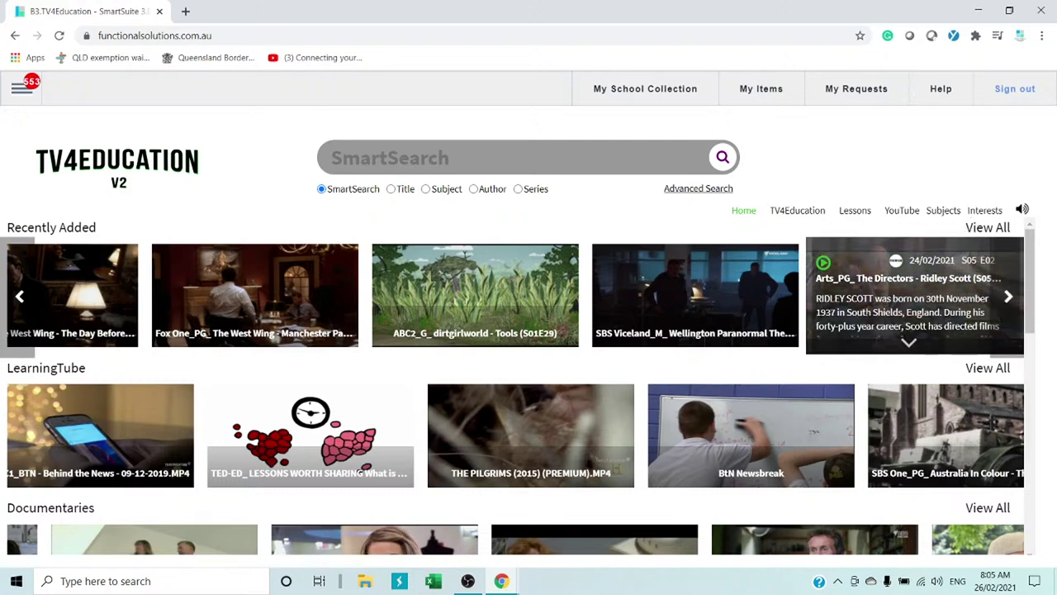
mouse_move(465, 295)
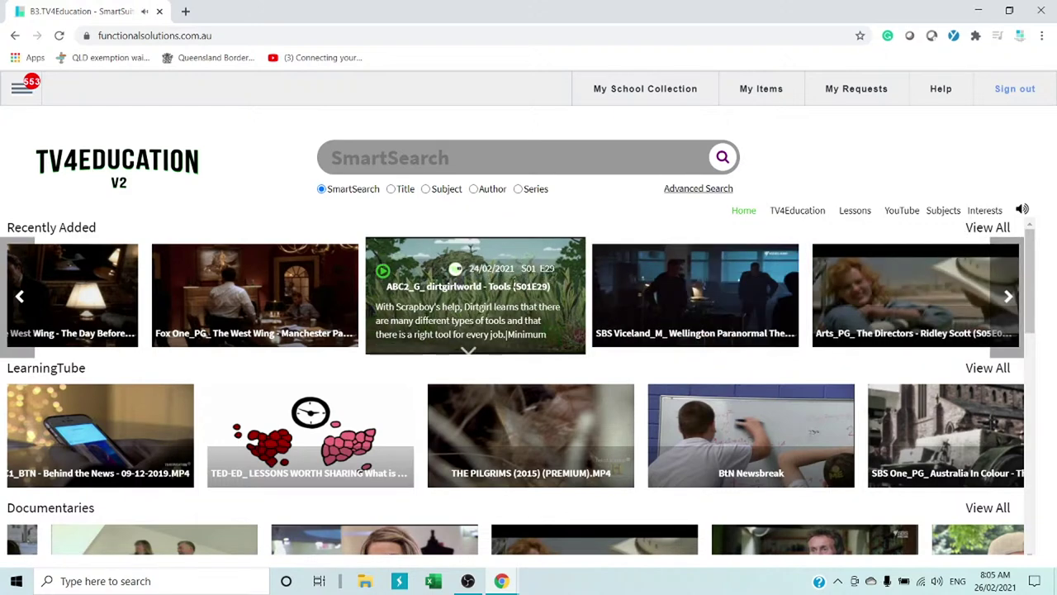
left_click(465, 296)
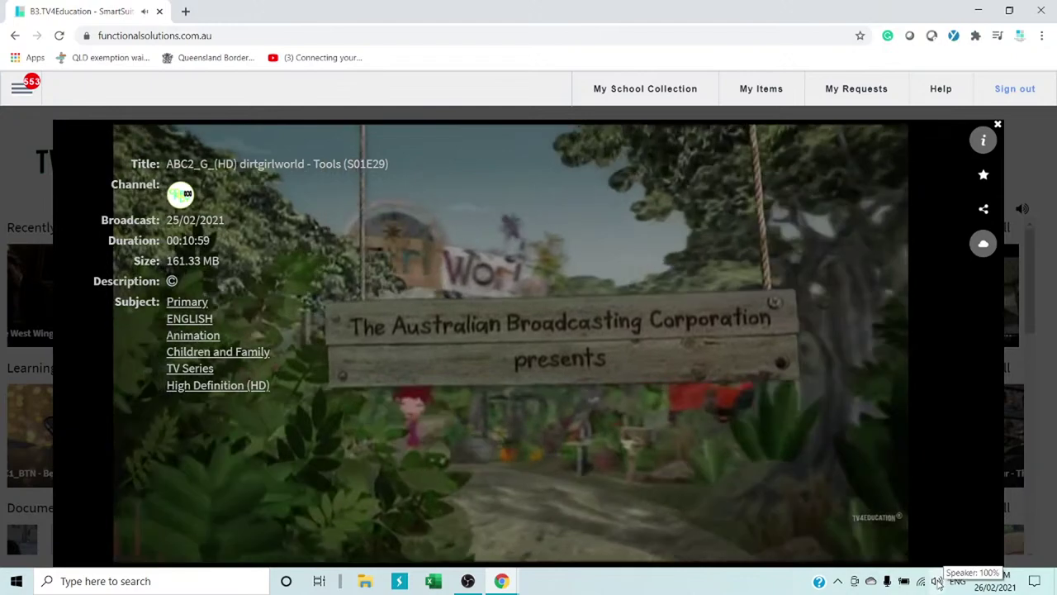
Turn the speaker volume nearly off, save dirtgirlworld Tools to My Items, and close the player
left_click(937, 582)
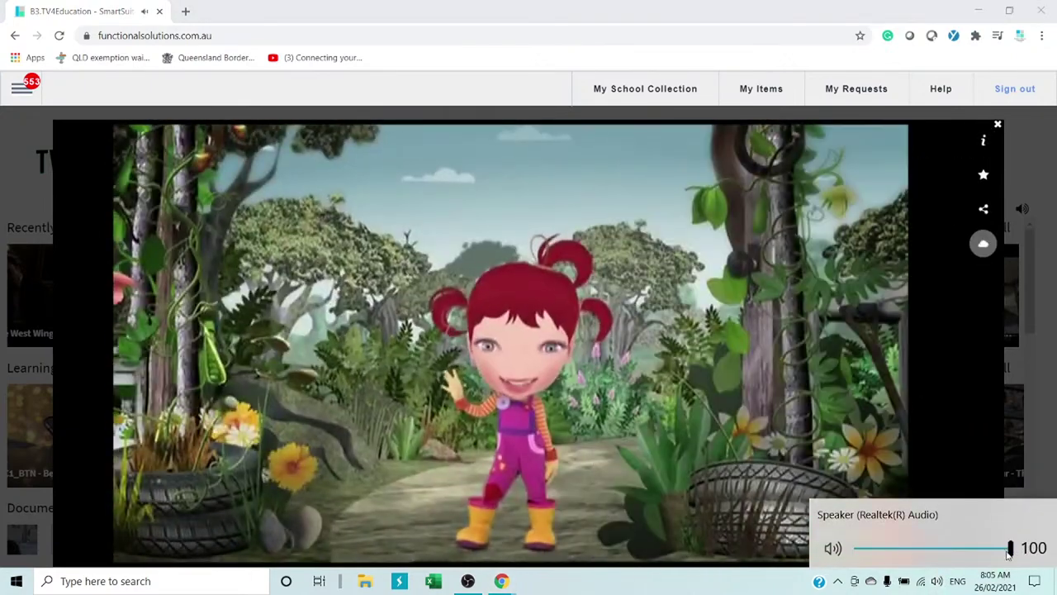
left_click_drag(1018, 551, 862, 547)
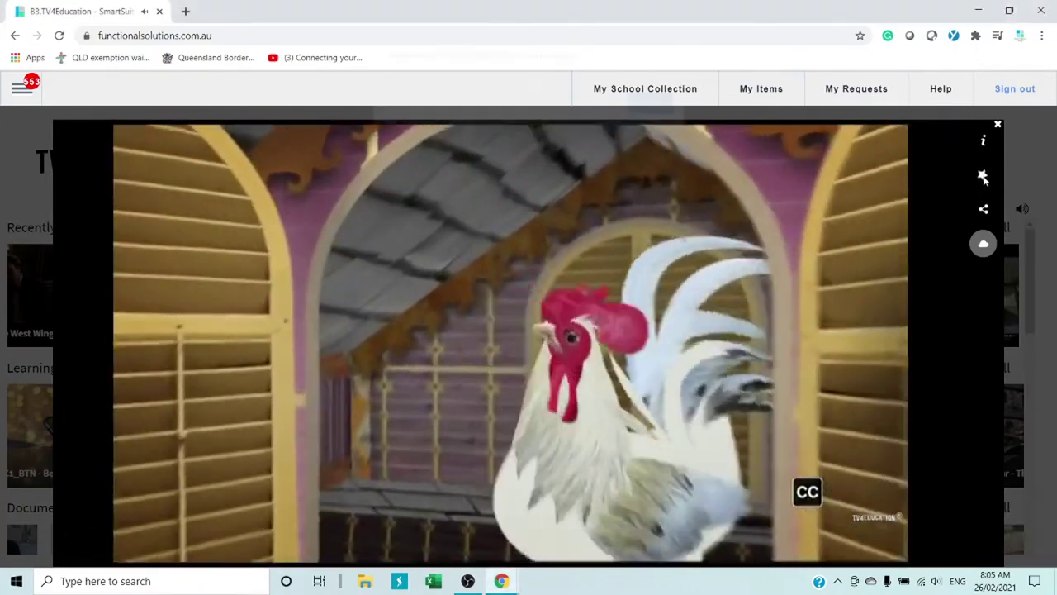
left_click(983, 176)
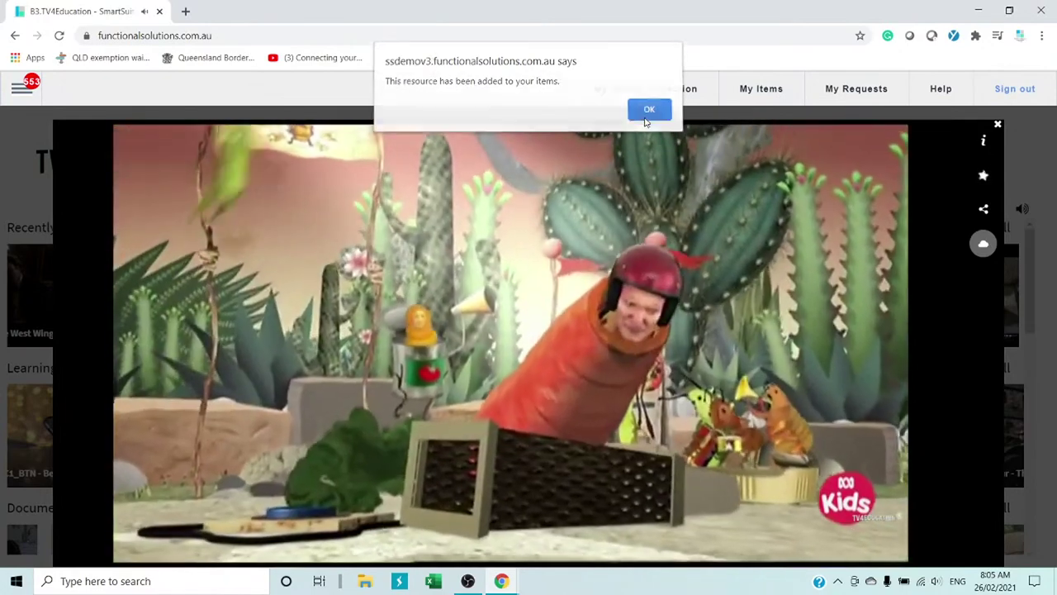
left_click(646, 113)
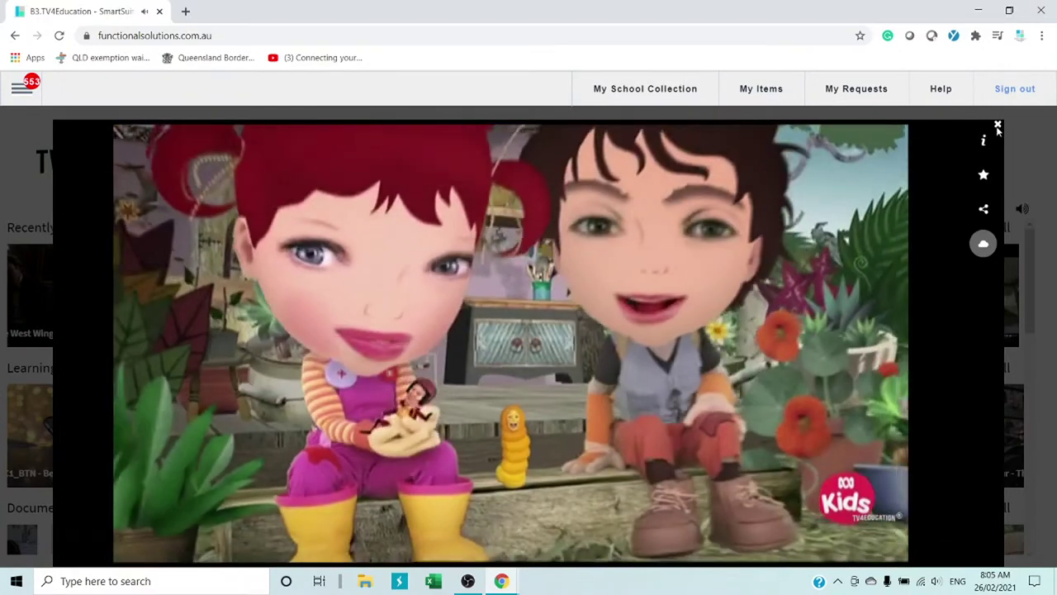
left_click(999, 125)
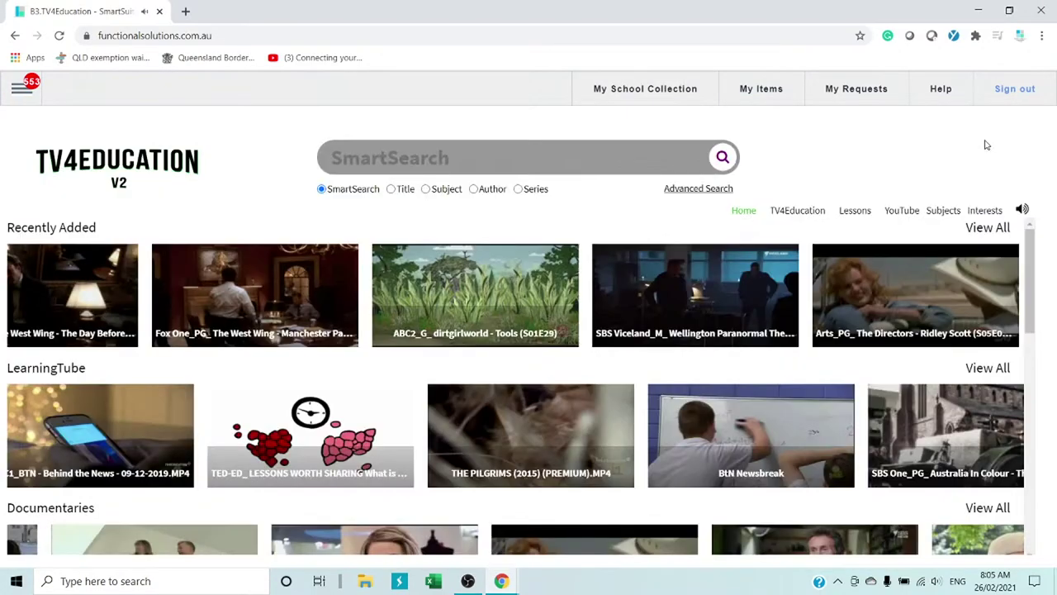
Play THE PILGRIMS (2015) from LearningTube and show its description and subject details
mouse_move(765, 485)
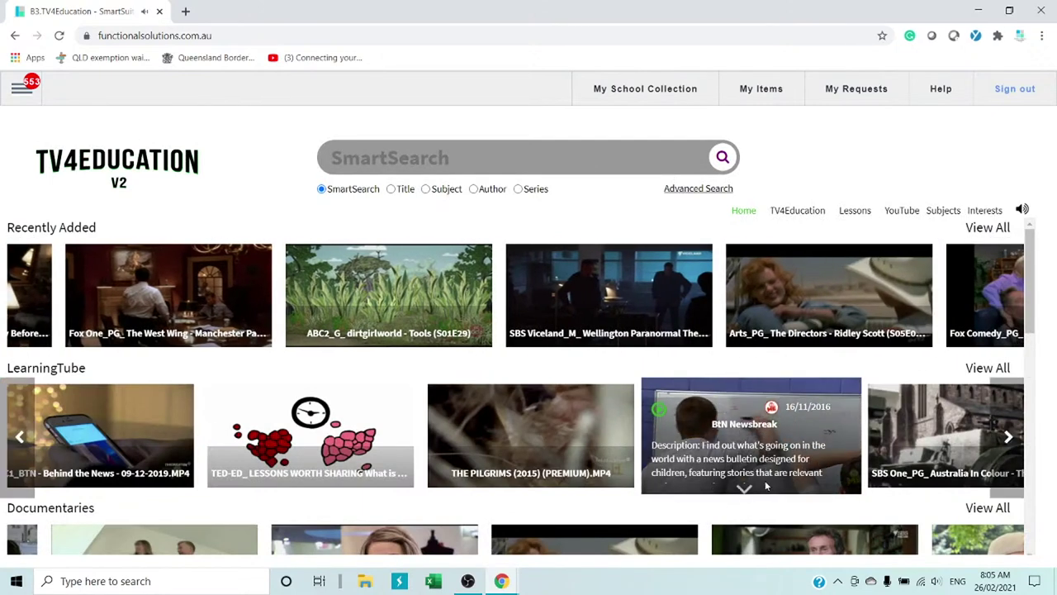
mouse_move(529, 438)
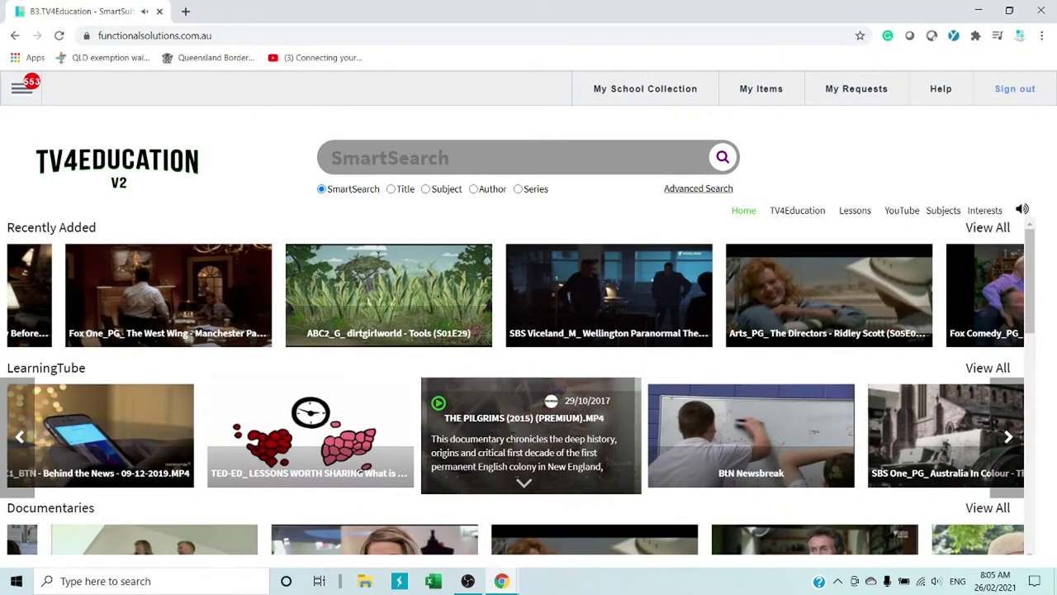
left_click(529, 426)
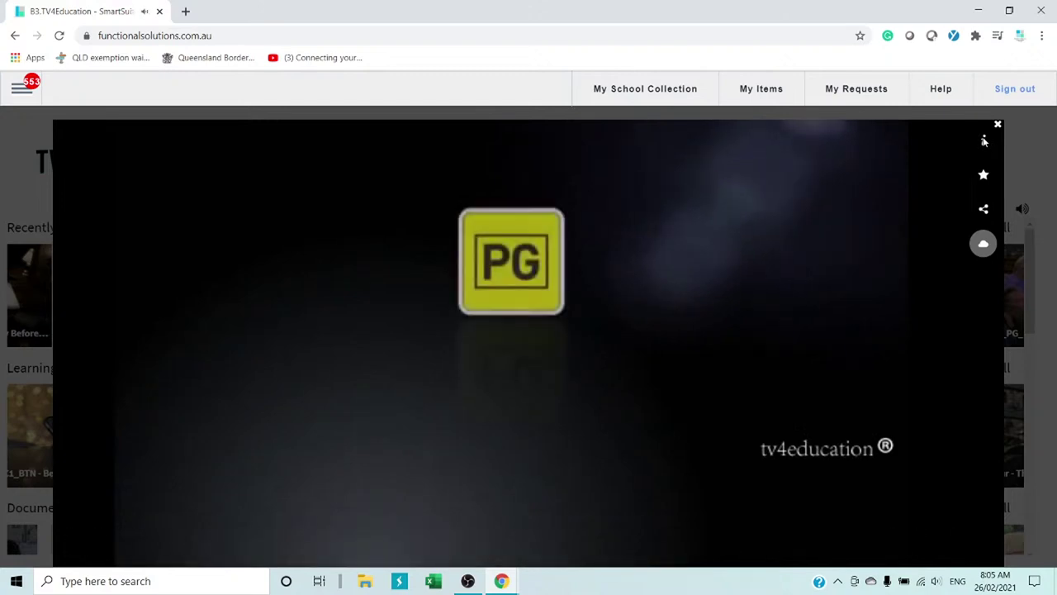
left_click(984, 141)
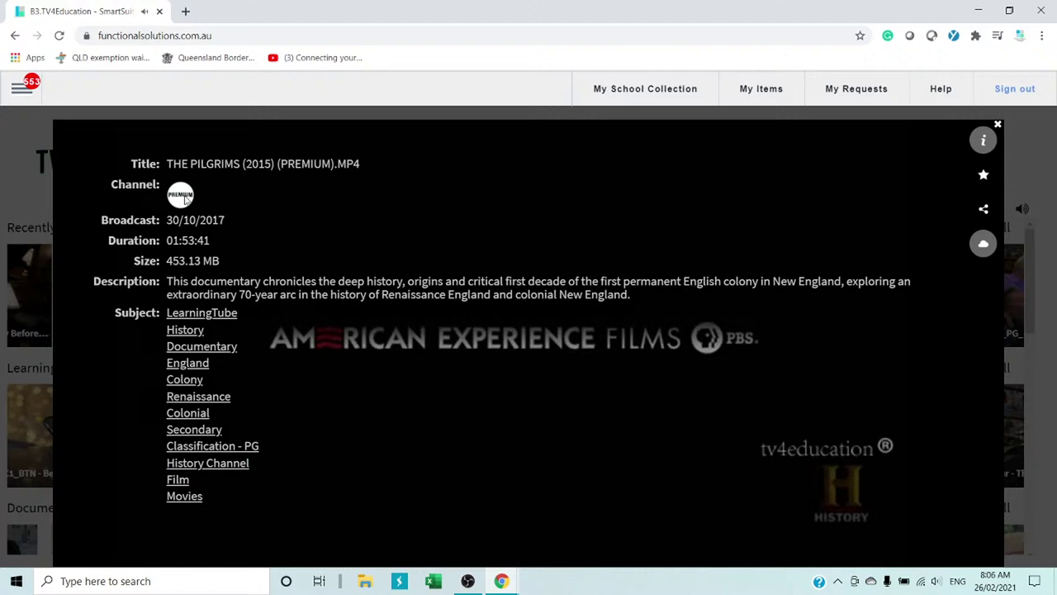
Hide the details and skip ahead to about 52 minutes, then 1:07:32
left_click(984, 142)
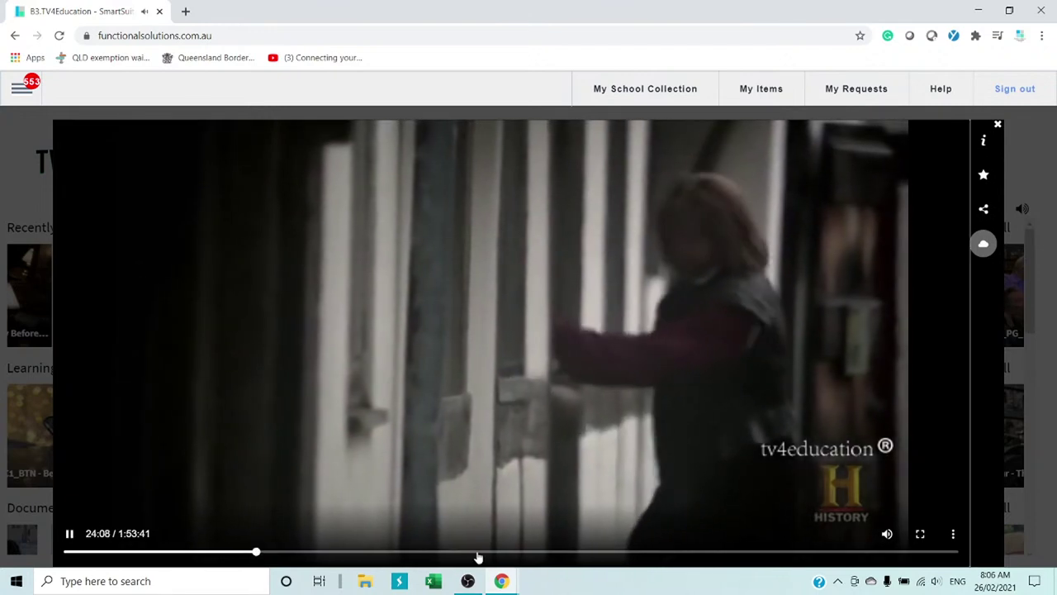
left_click(477, 552)
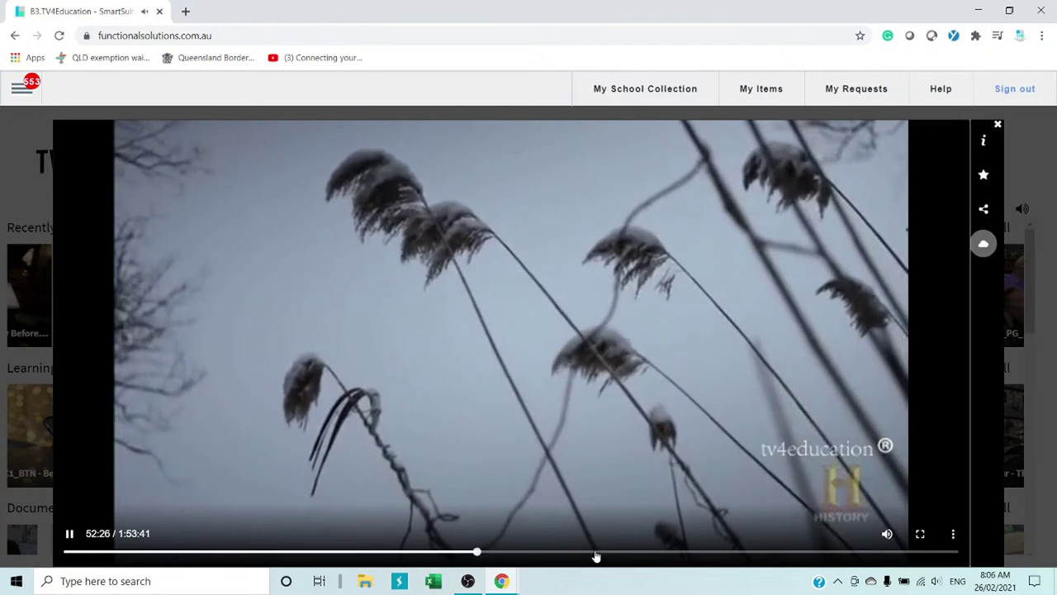
left_click(595, 552)
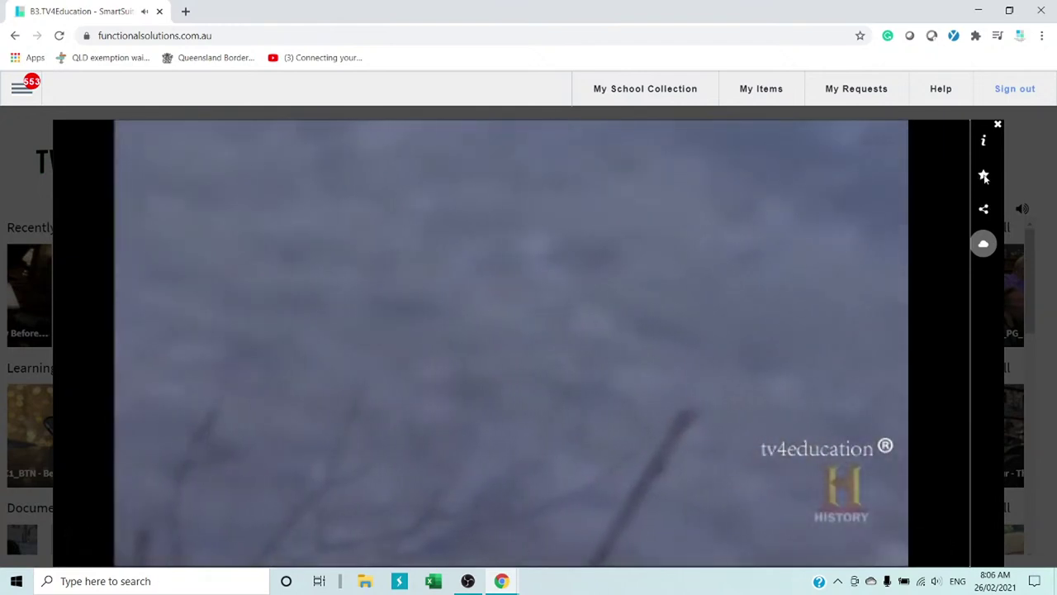
Save THE PILGRIMS to My Items and close the player
left_click(984, 176)
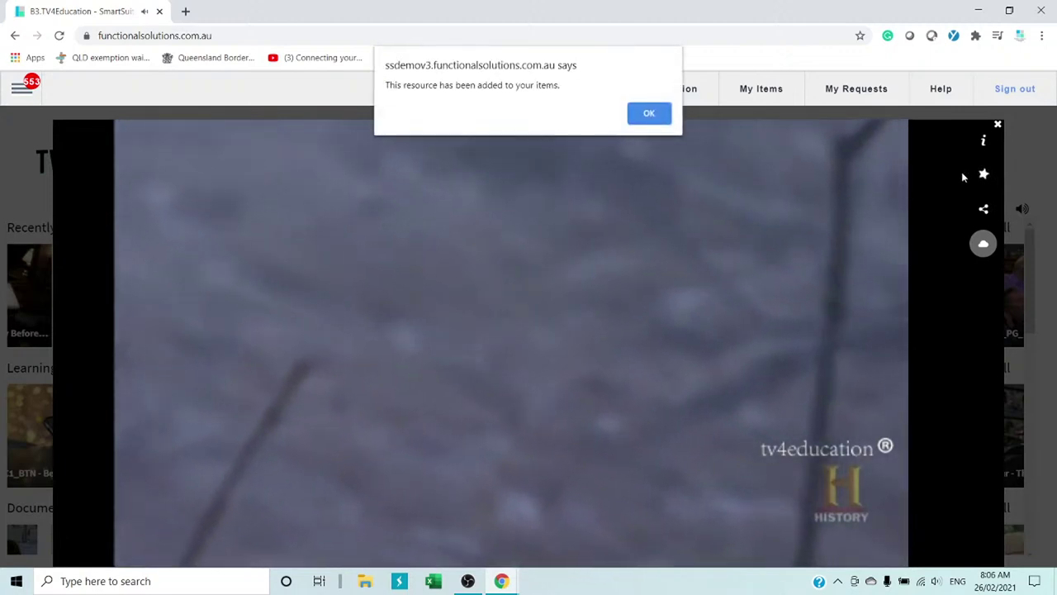
left_click(658, 116)
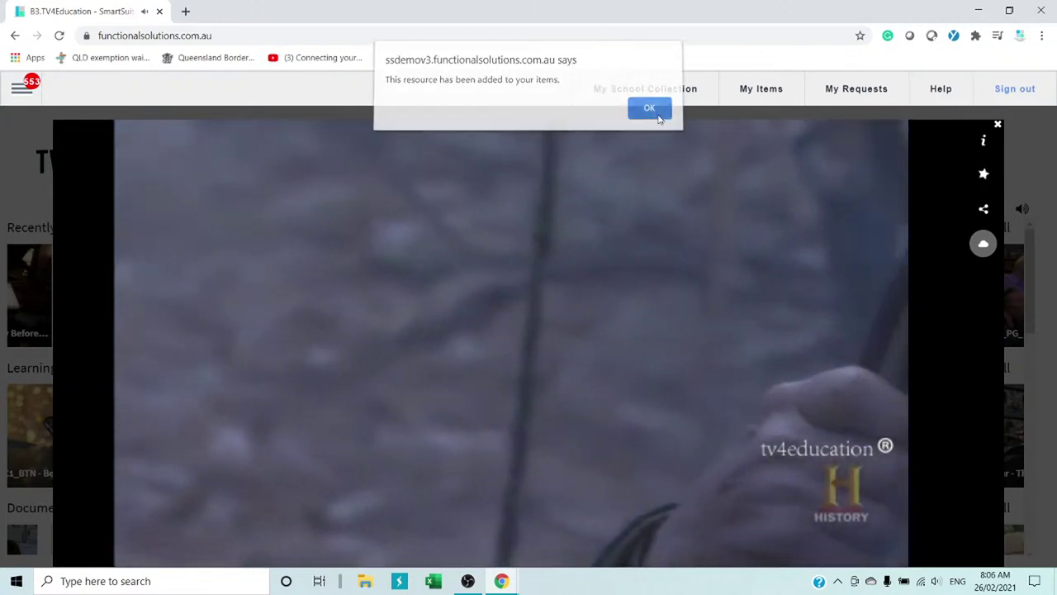
left_click(998, 125)
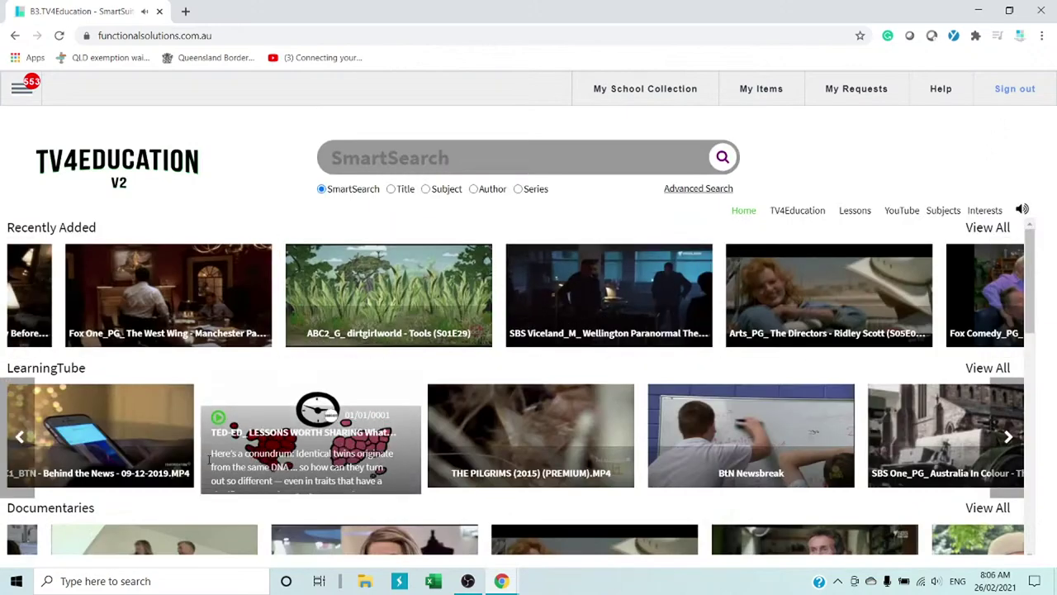
Open the TED-Ed 'What is epigenetics?' video and add it to My Items
left_click(286, 440)
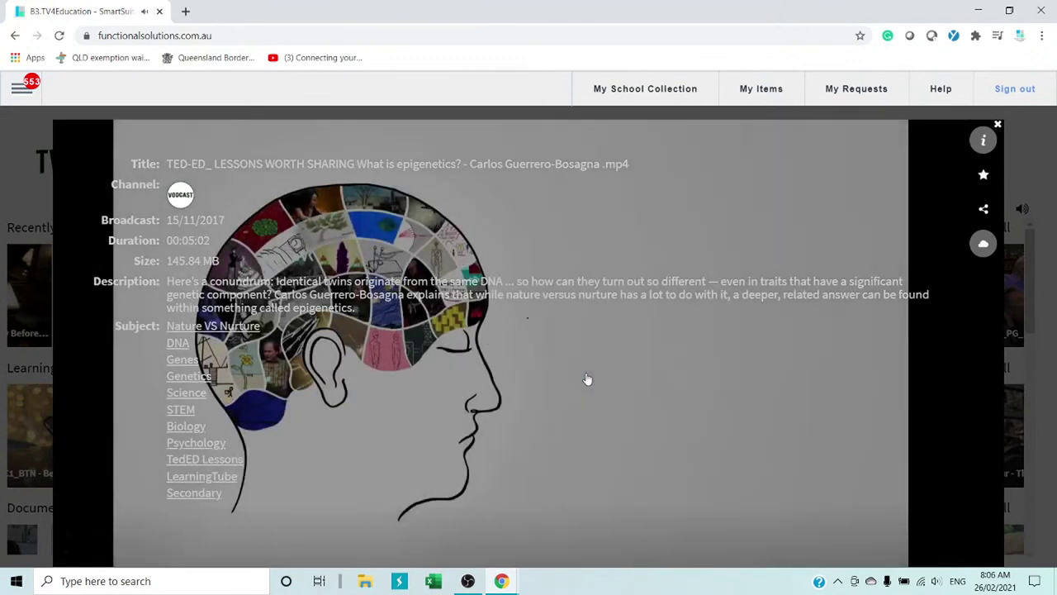
left_click(983, 177)
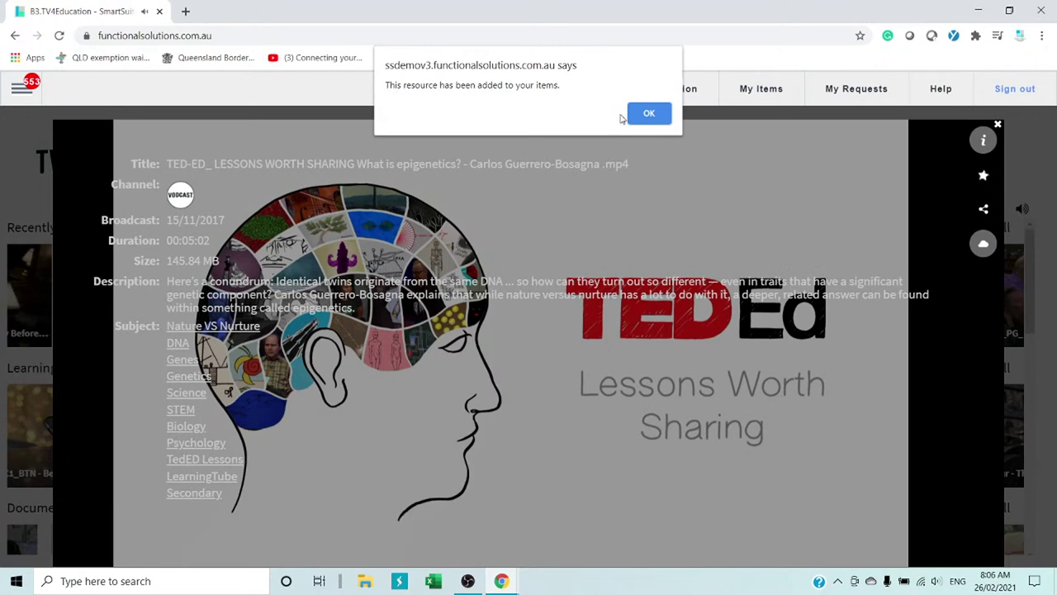
left_click(649, 113)
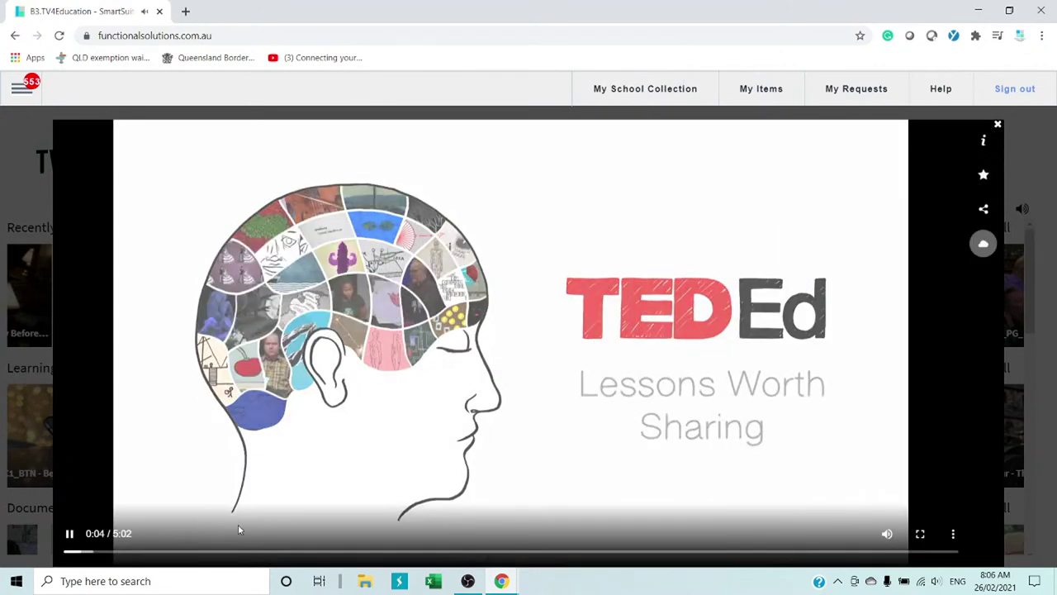
Preview the video at 1:20, 2:32 and 3:16, then close it
left_click(303, 553)
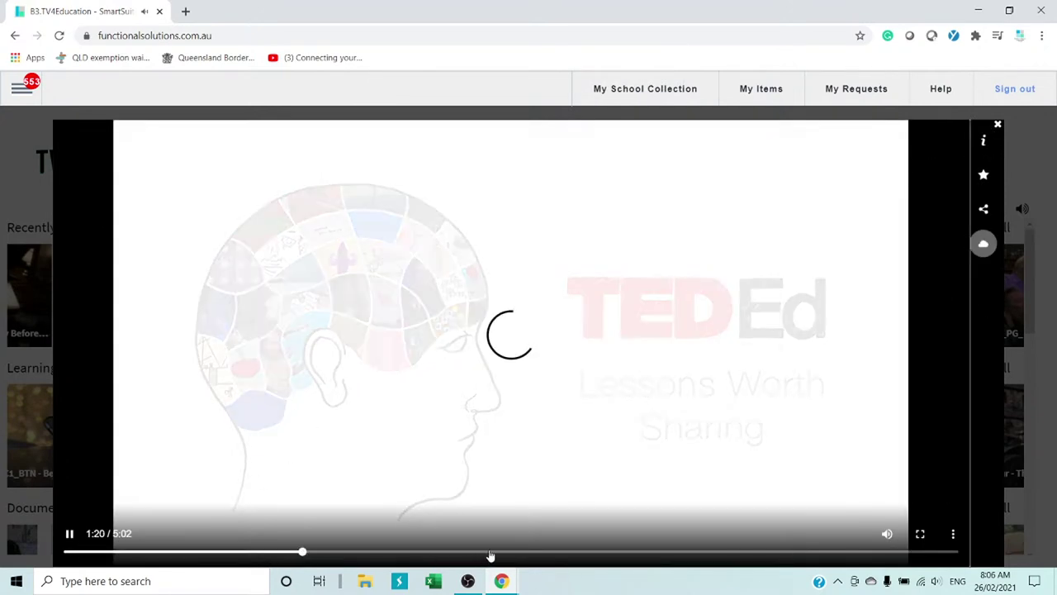
left_click(515, 552)
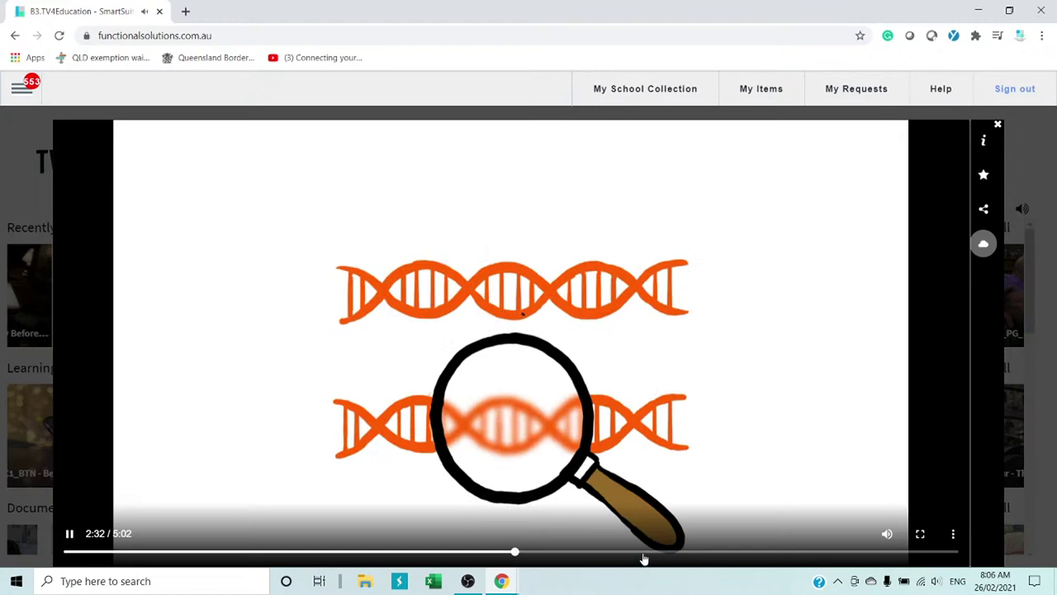
left_click(644, 553)
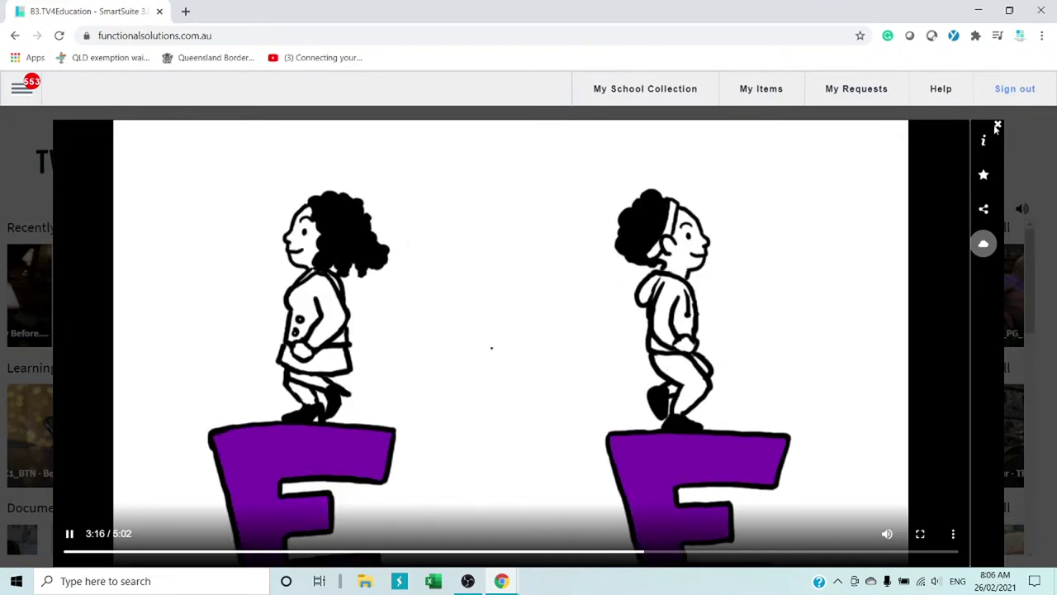
left_click(998, 124)
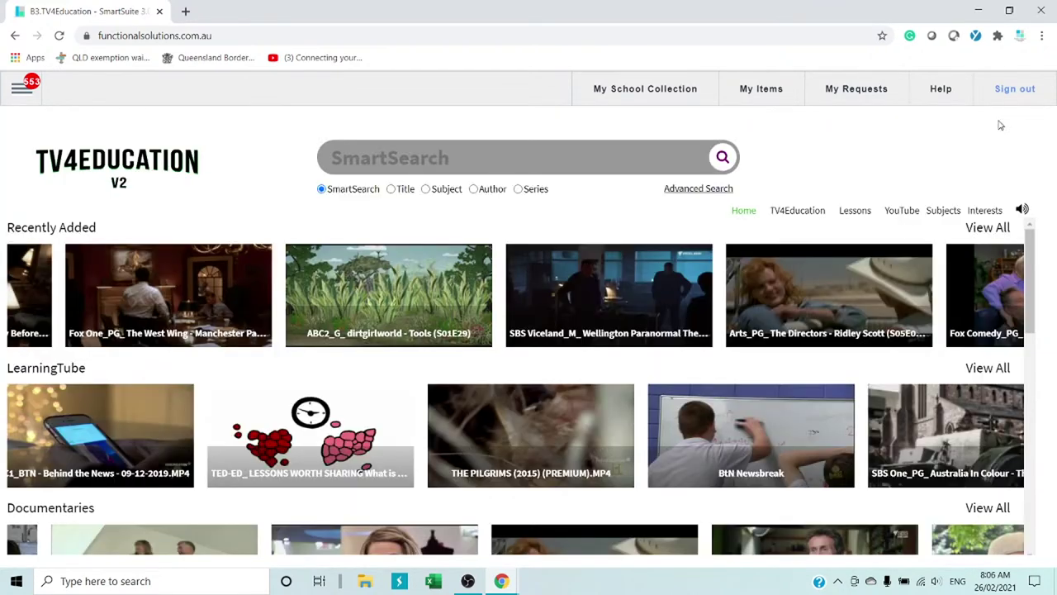
Open the SBS Australia In Colour 'Decade of Protest' episode, save it to My Items, and close it
left_click(938, 440)
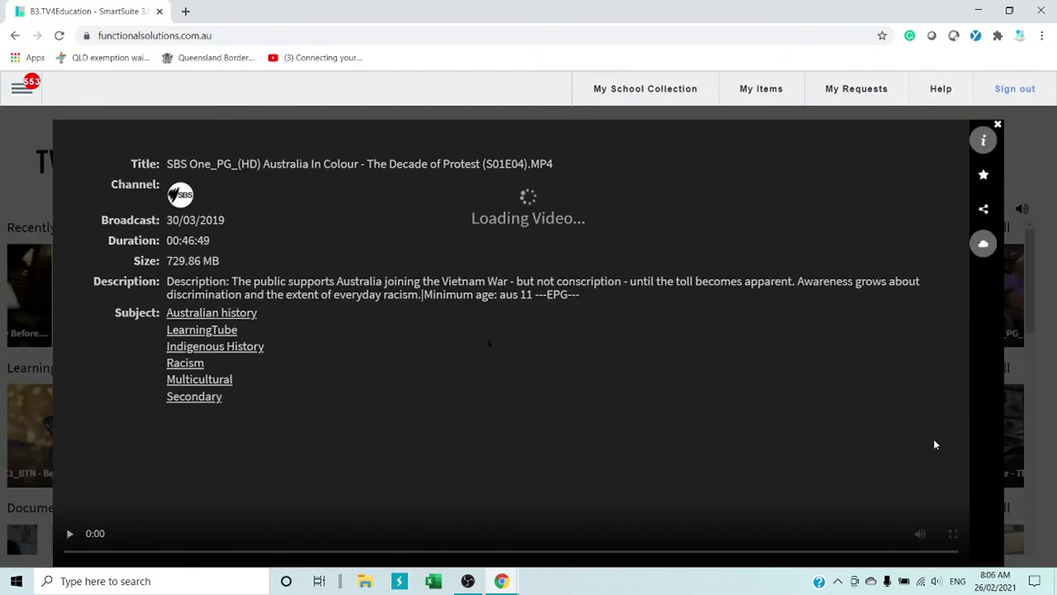
left_click(983, 176)
left_click(649, 110)
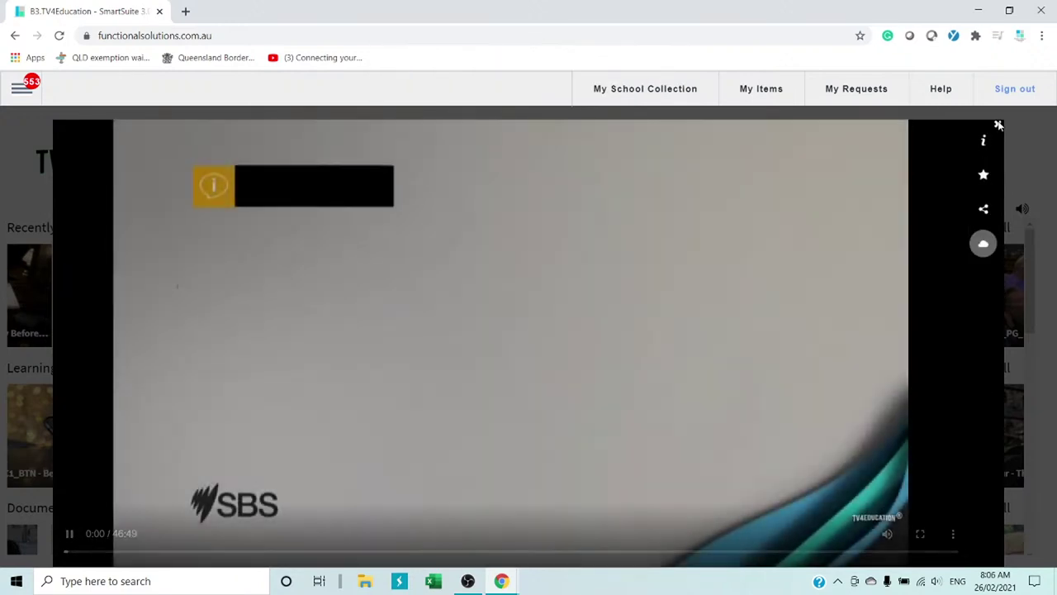
left_click(999, 125)
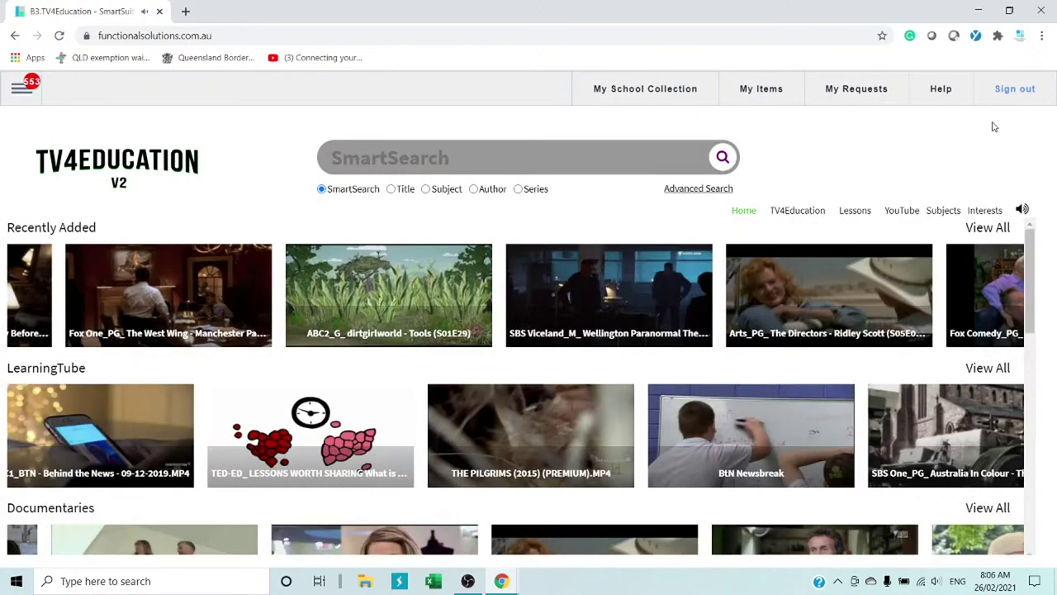
mouse_move(378, 264)
Run a SmartSearch for 'scien', scroll the results, and open the Subjects menu
type("science")
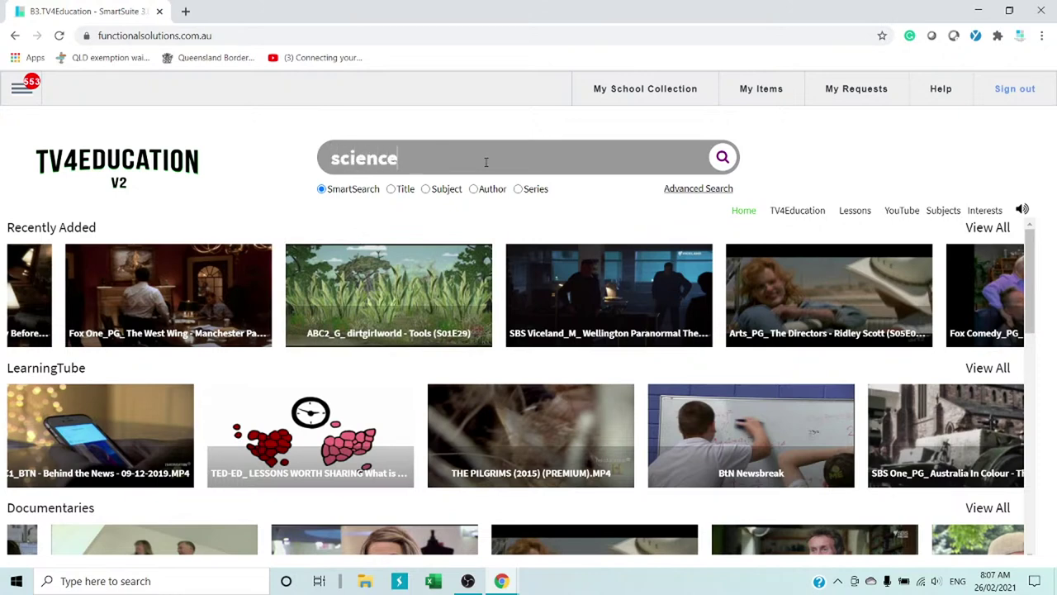
key("Return")
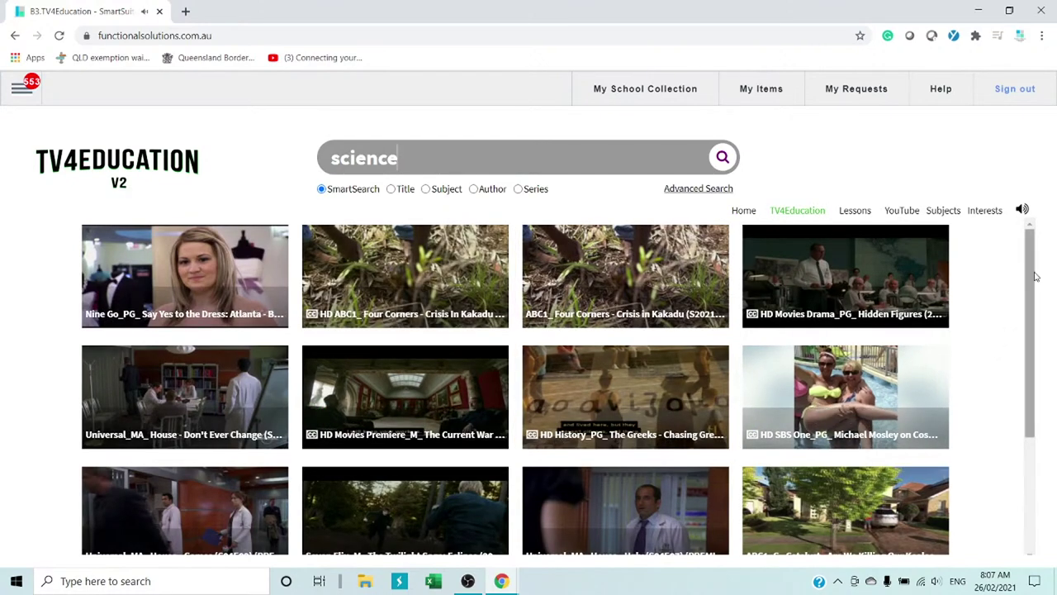
left_click_drag(1030, 276, 1031, 331)
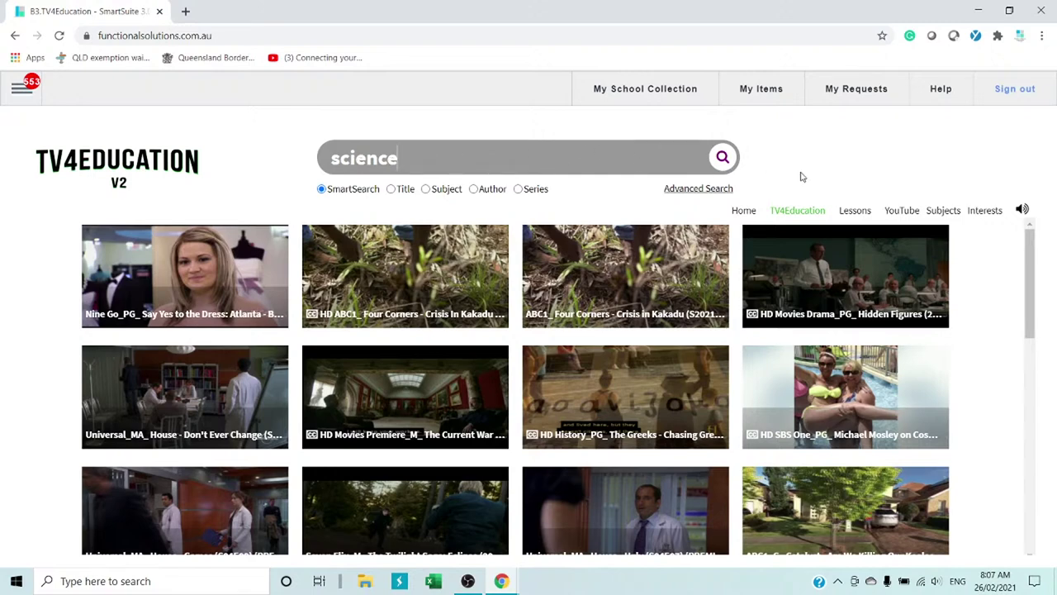
left_click(941, 214)
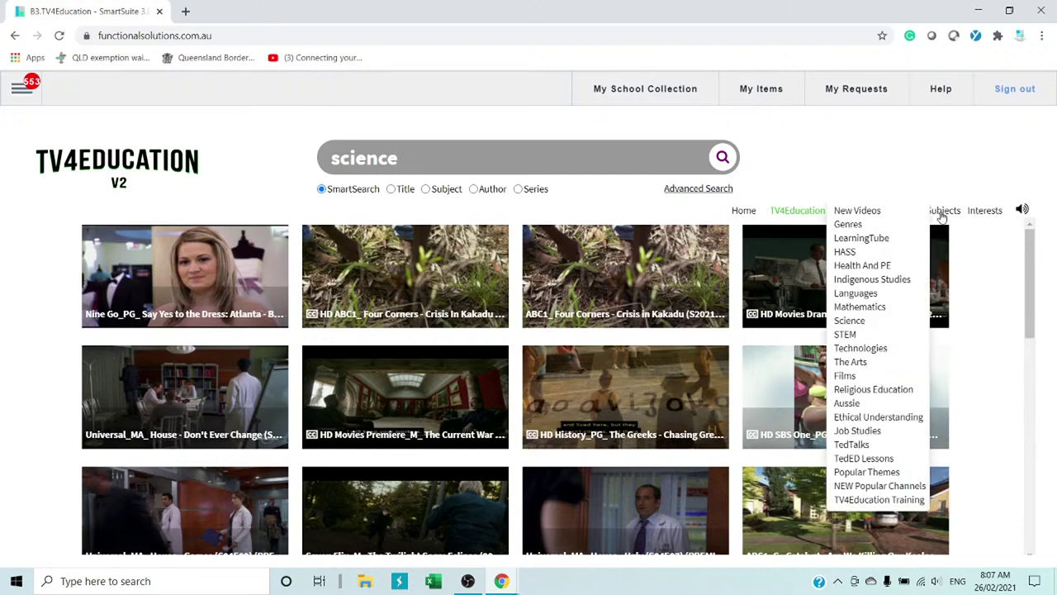
Filter results to Science > Biology, then switch to Science > Physics and scroll the videos
mouse_move(850, 328)
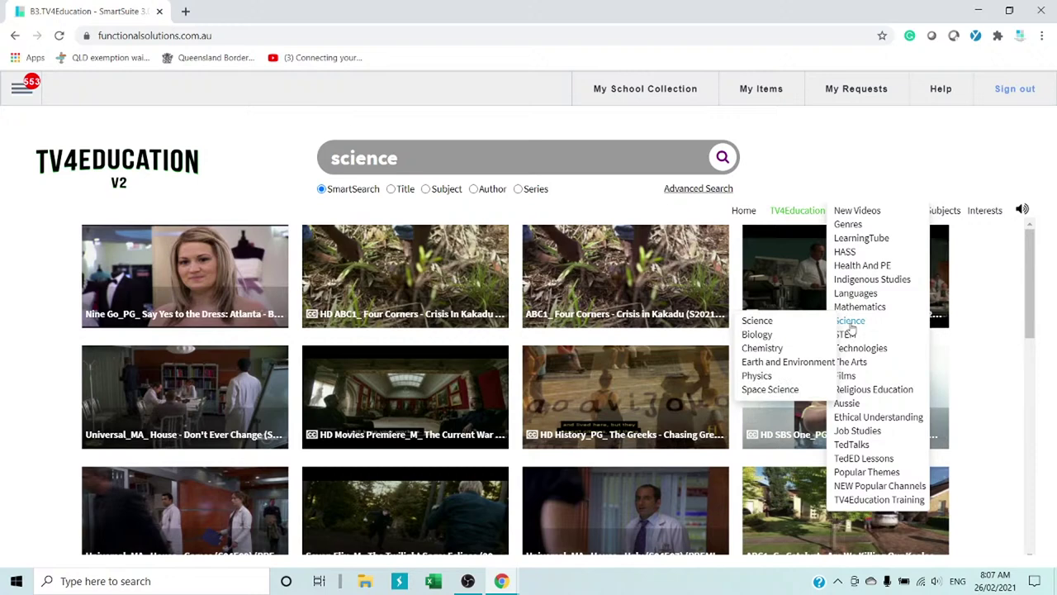
left_click(757, 335)
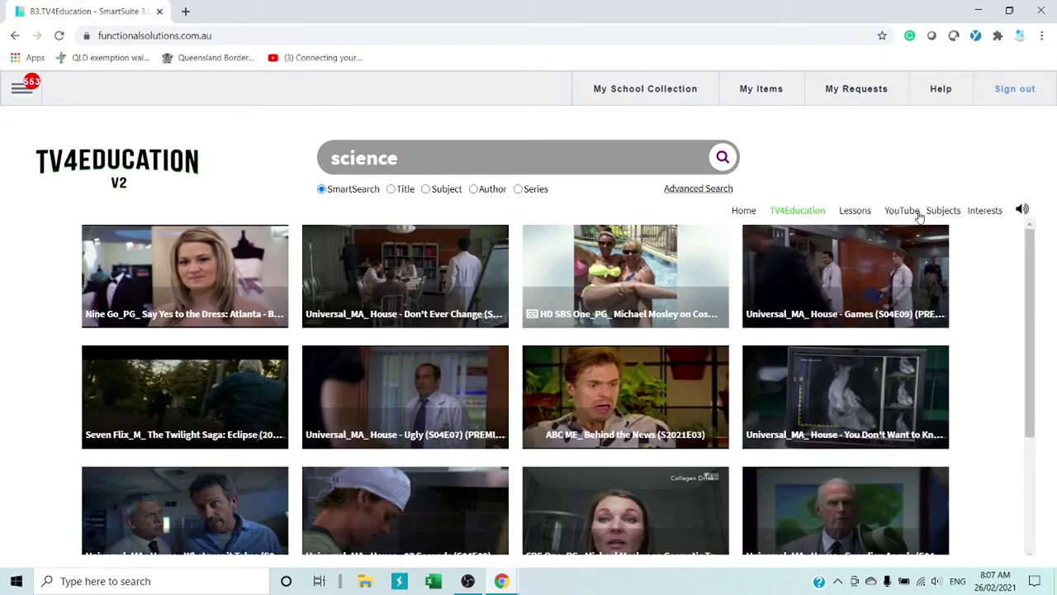
mouse_move(944, 210)
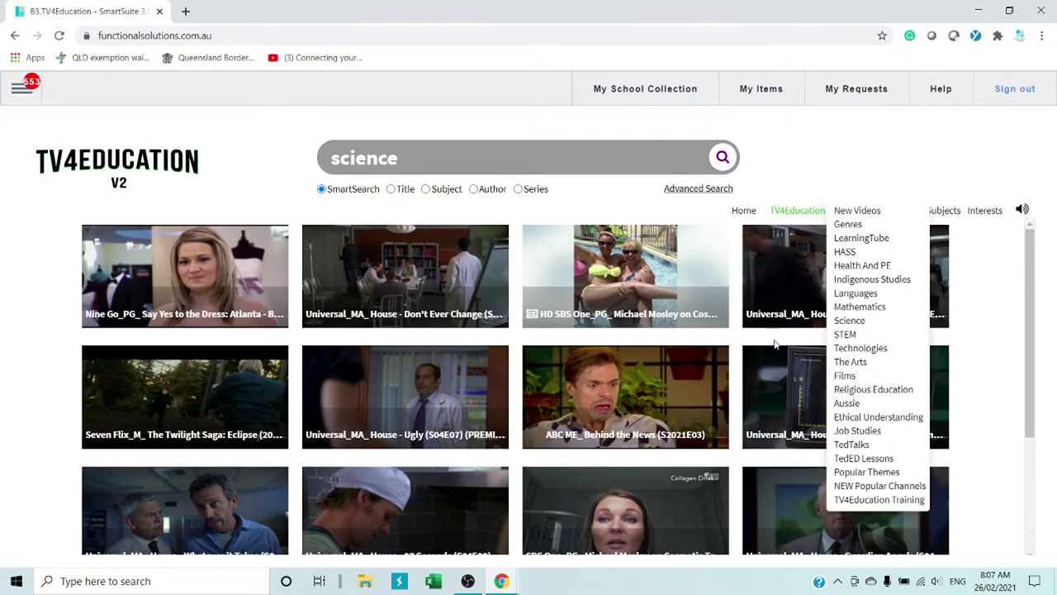
mouse_move(851, 328)
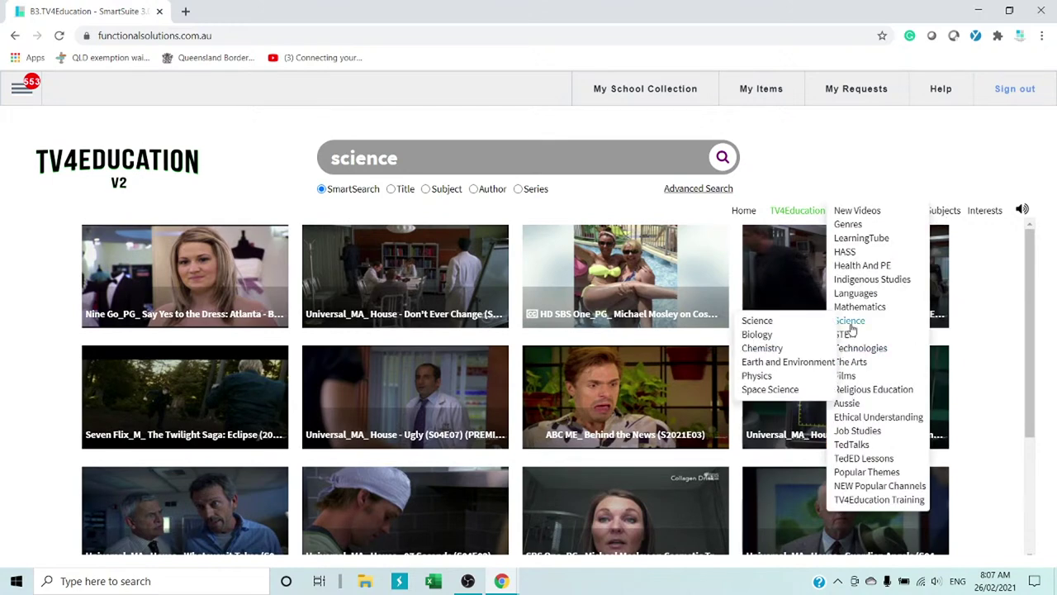
left_click(755, 376)
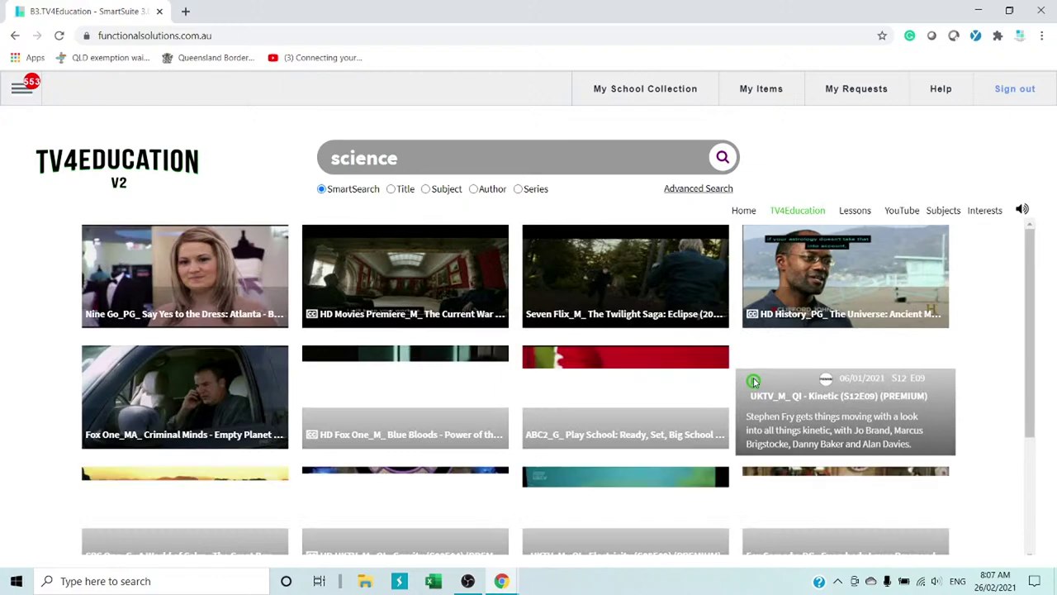
scroll(838, 364, "down", 2)
scroll(753, 376, "down", 6)
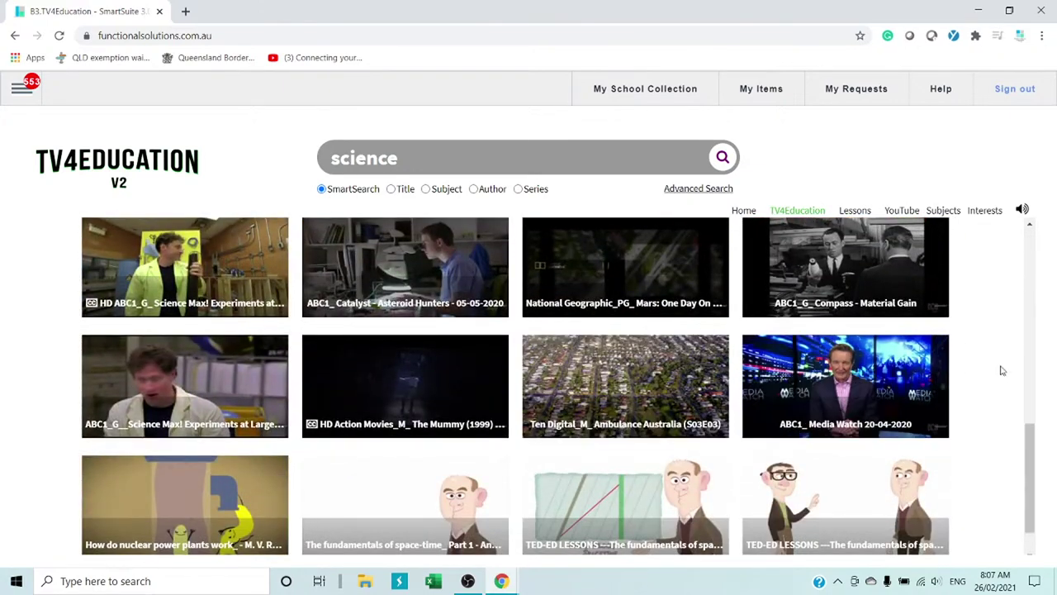
Open ABC1 Media Watch 20-04-2020, save it to My Items, and close back to the results
left_click(894, 378)
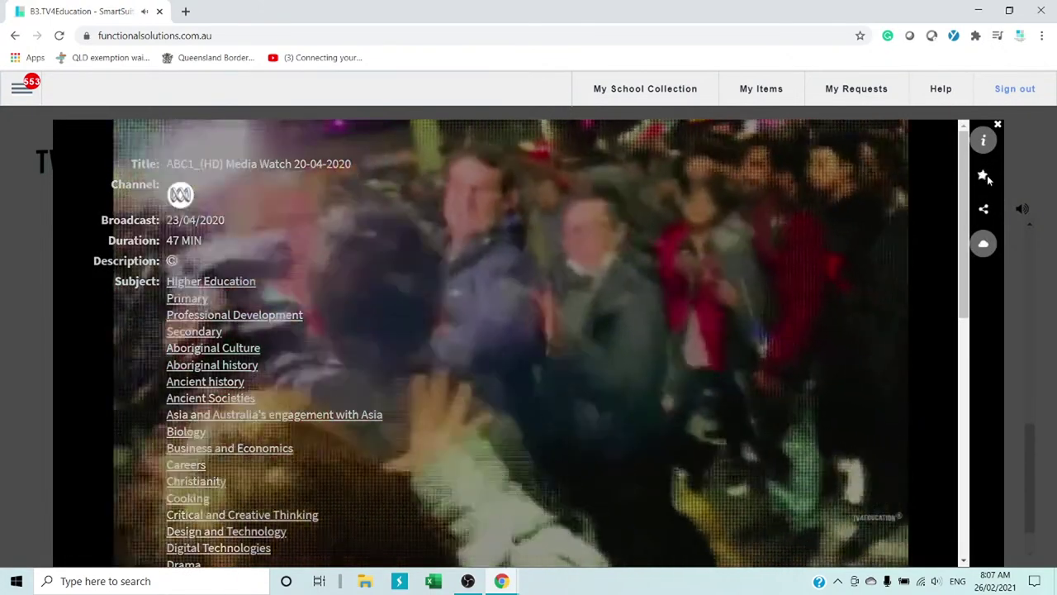
left_click(984, 177)
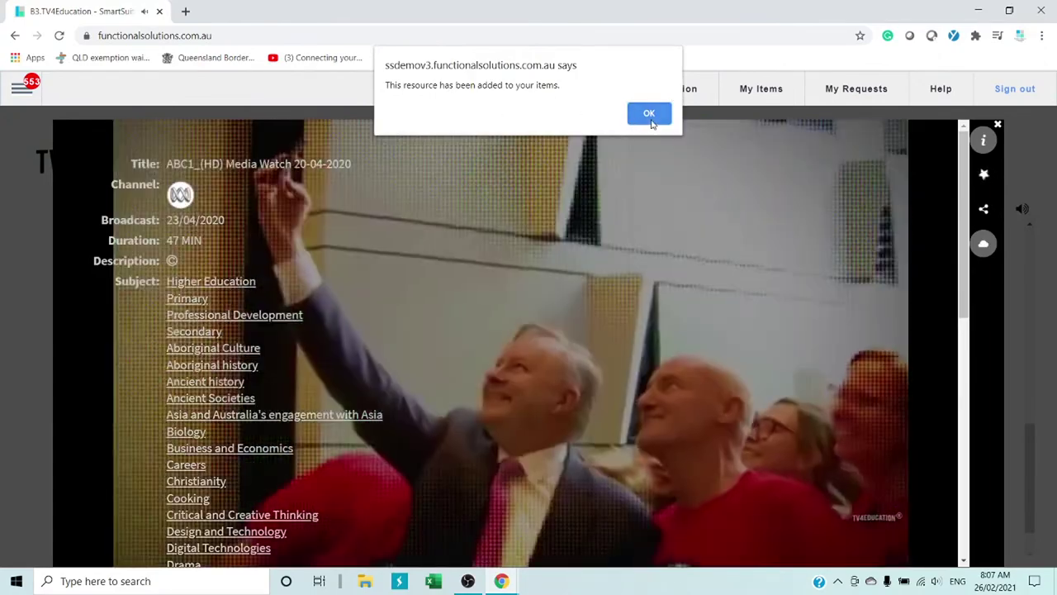
left_click(649, 113)
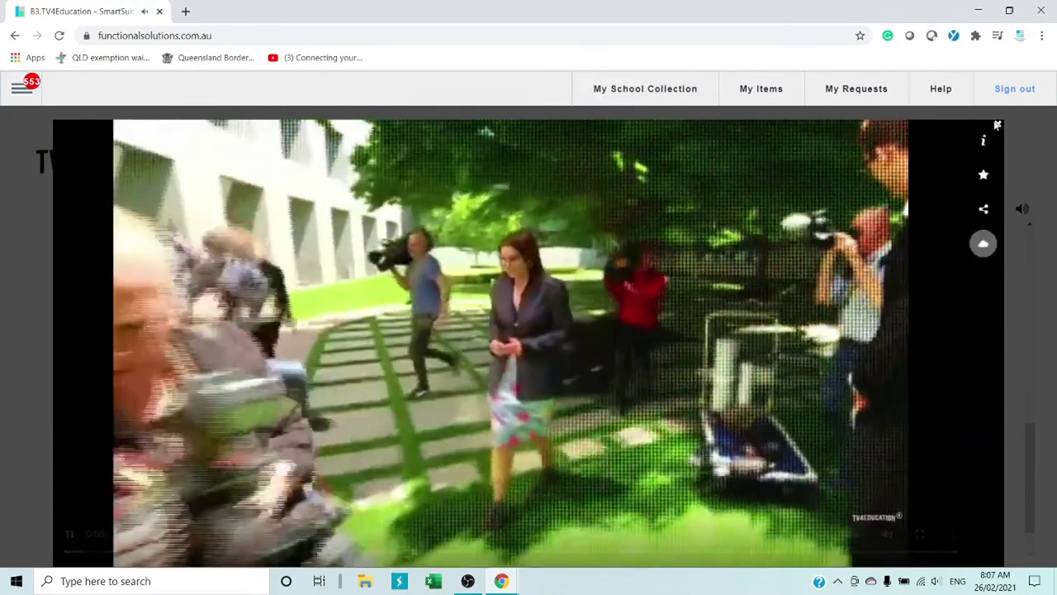
left_click(997, 124)
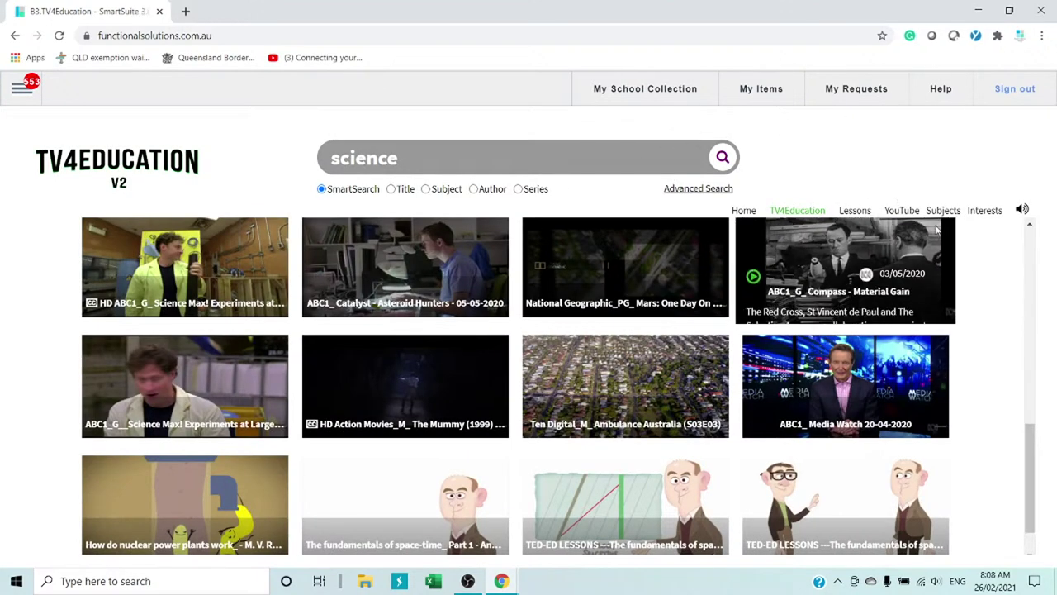
Filter the videos to STEM Mechanics and browse the Top Gear America and Fast N' Loud results
mouse_move(947, 216)
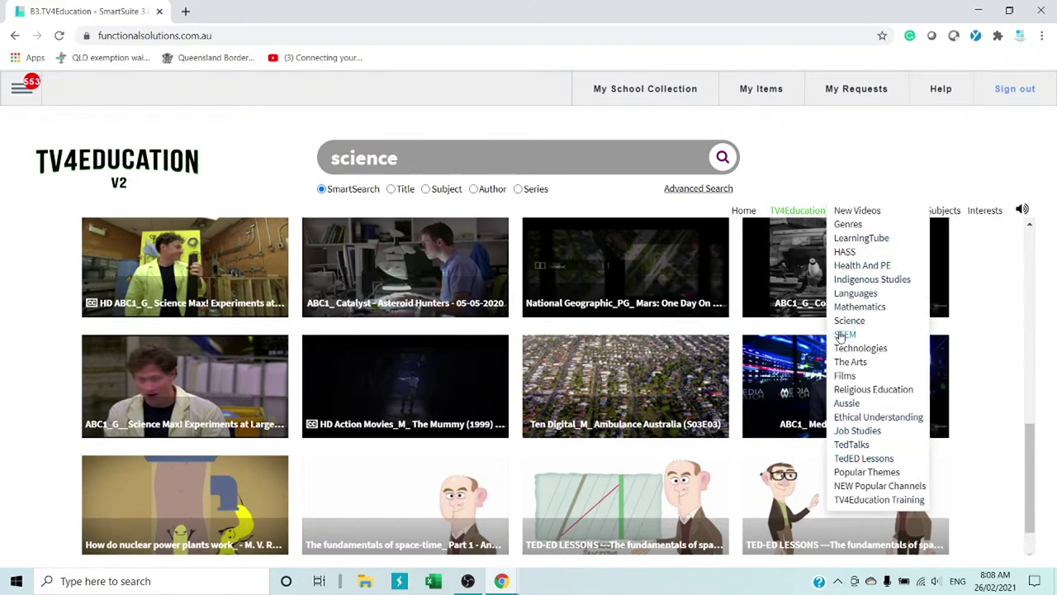
mouse_move(848, 339)
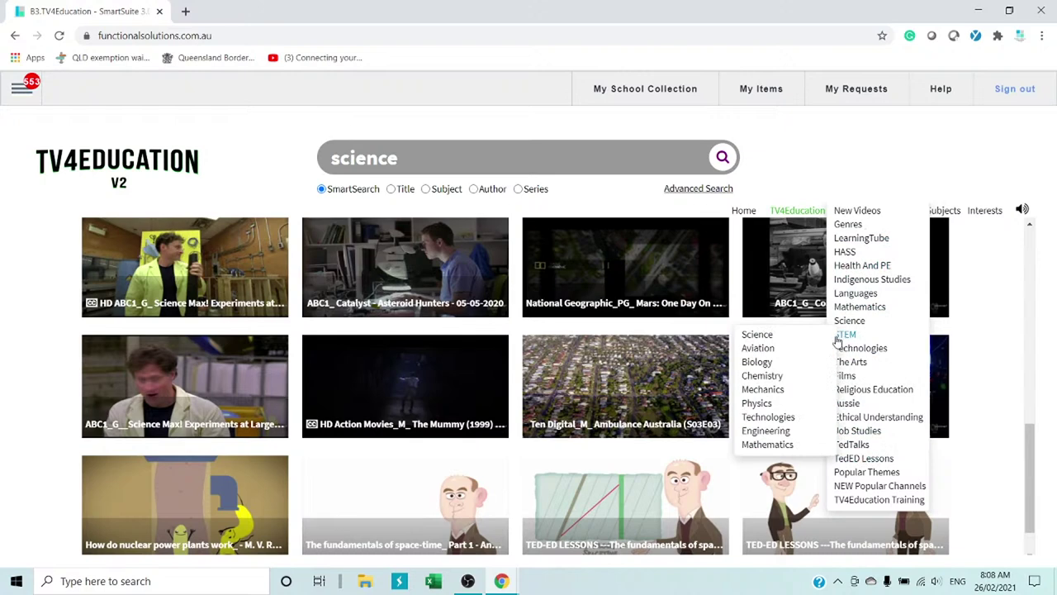
left_click(763, 390)
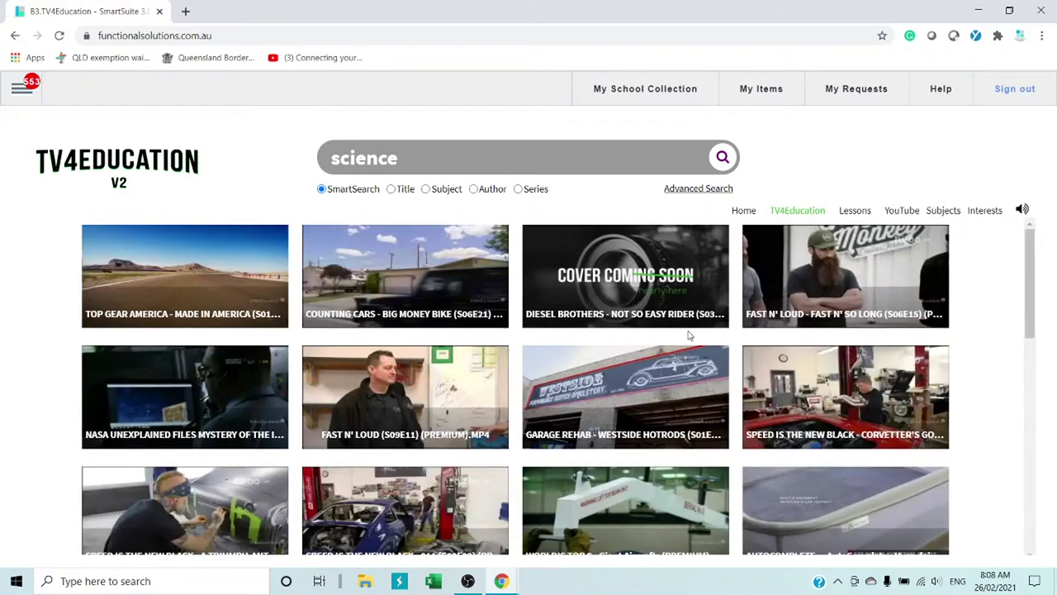
scroll(940, 340, "down", 3)
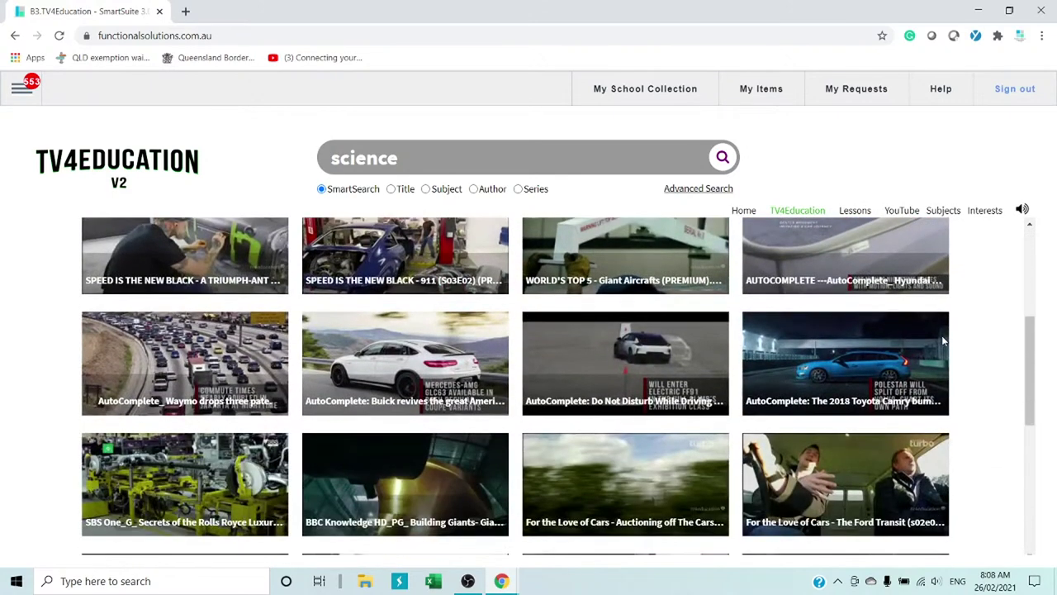
mouse_move(942, 341)
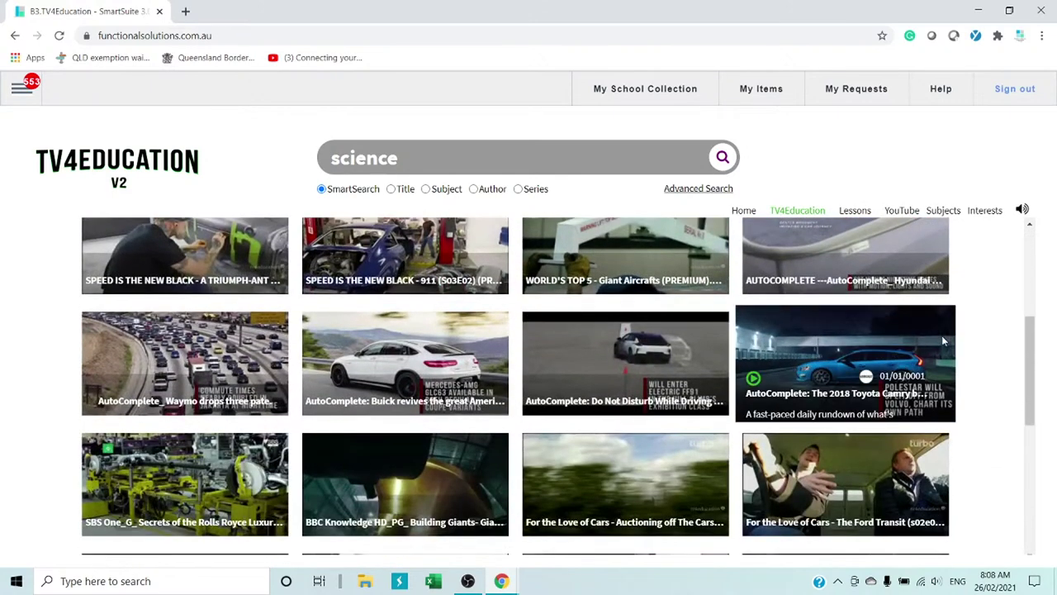